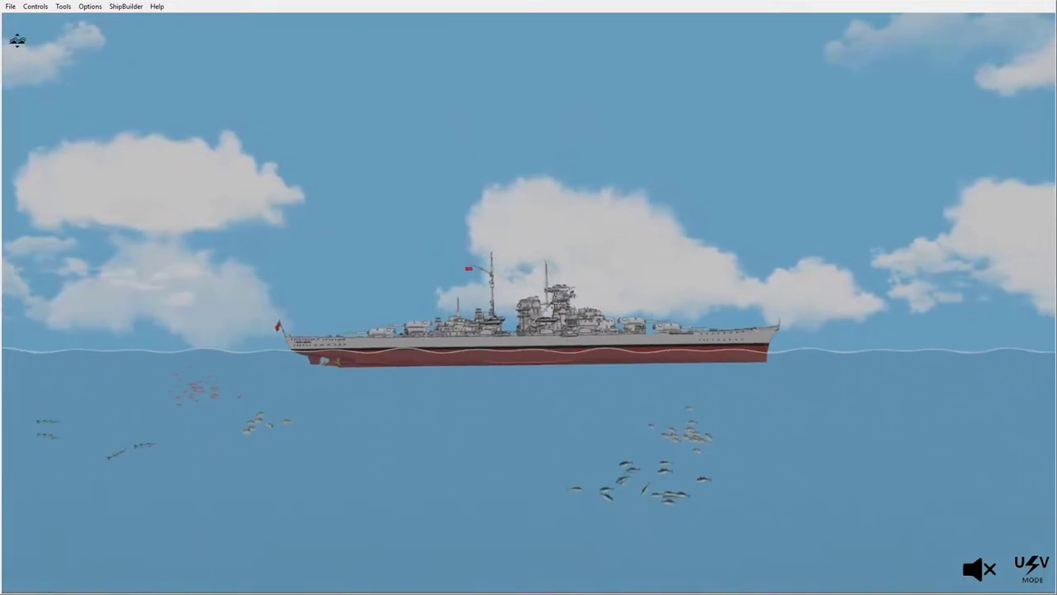
Step: Use File > Load Ship to bring in the red container ship
click(9, 6)
click(41, 22)
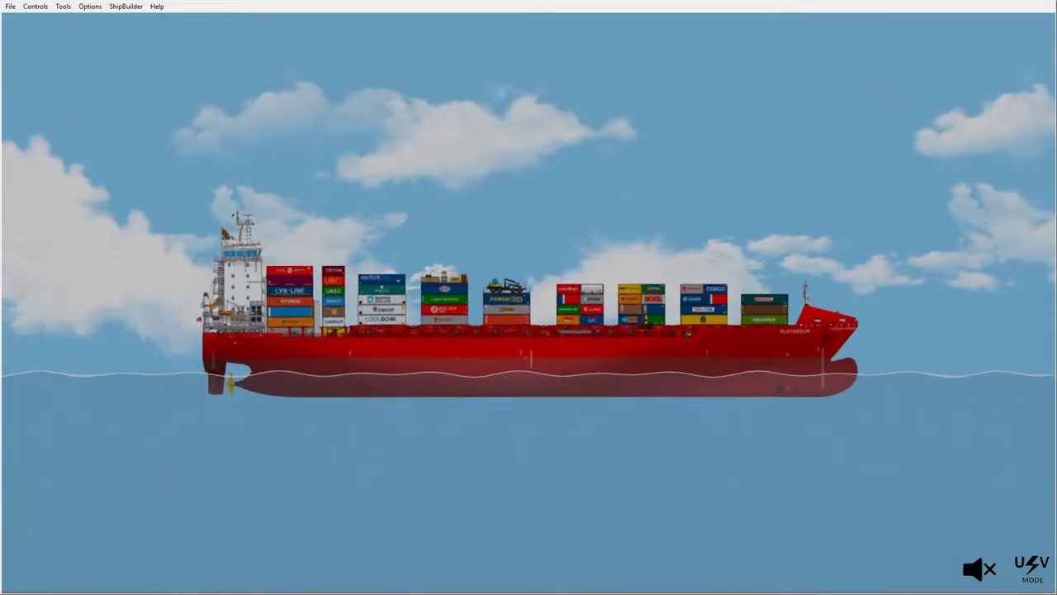
scroll(708, 406, down, 3)
scroll(798, 309, down, 5)
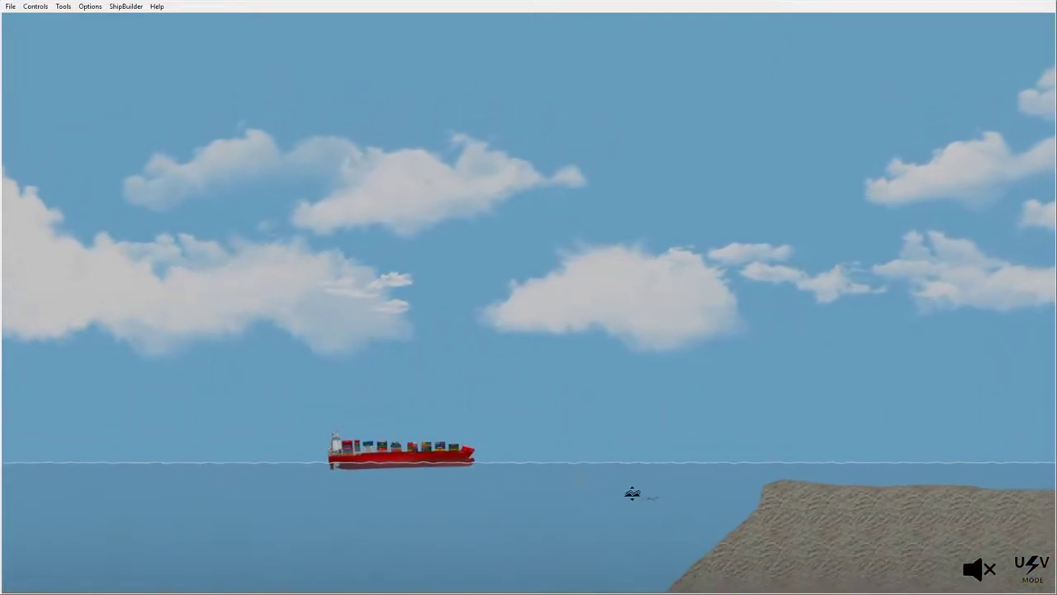
scroll(606, 548, down, 2)
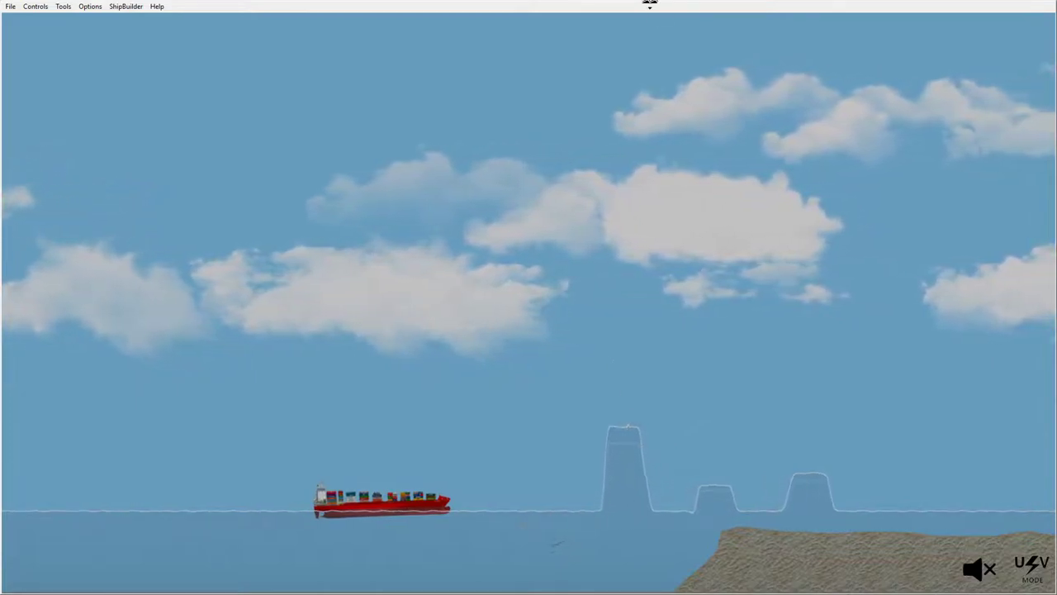
scroll(703, 294, up, 3)
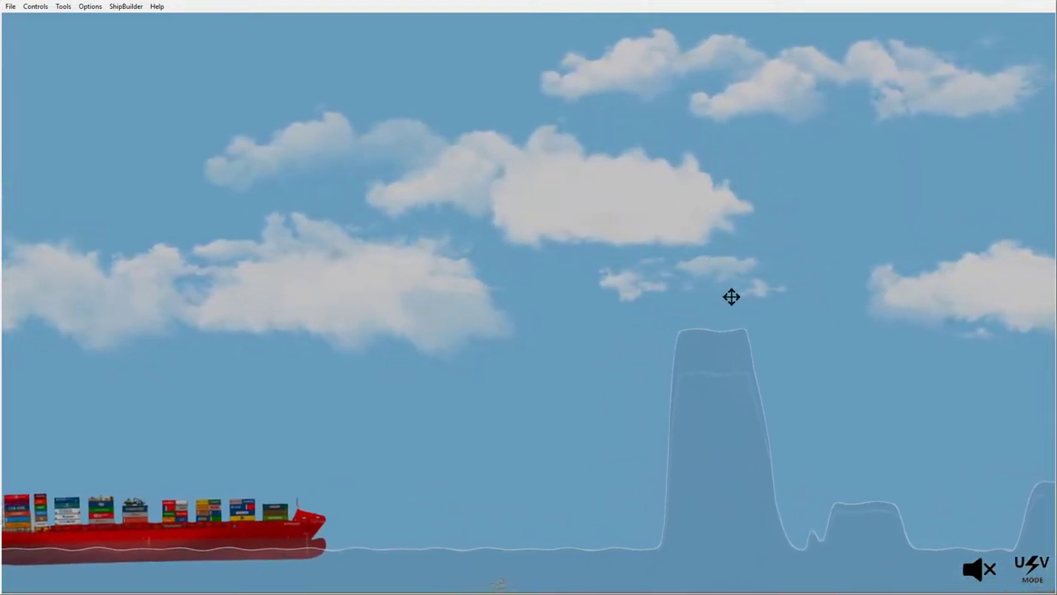
Step: With the Wave Maker, pull the tall wave to the top of the screen and sharpen its peak
key(w)
drag(687, 324, 670, 3)
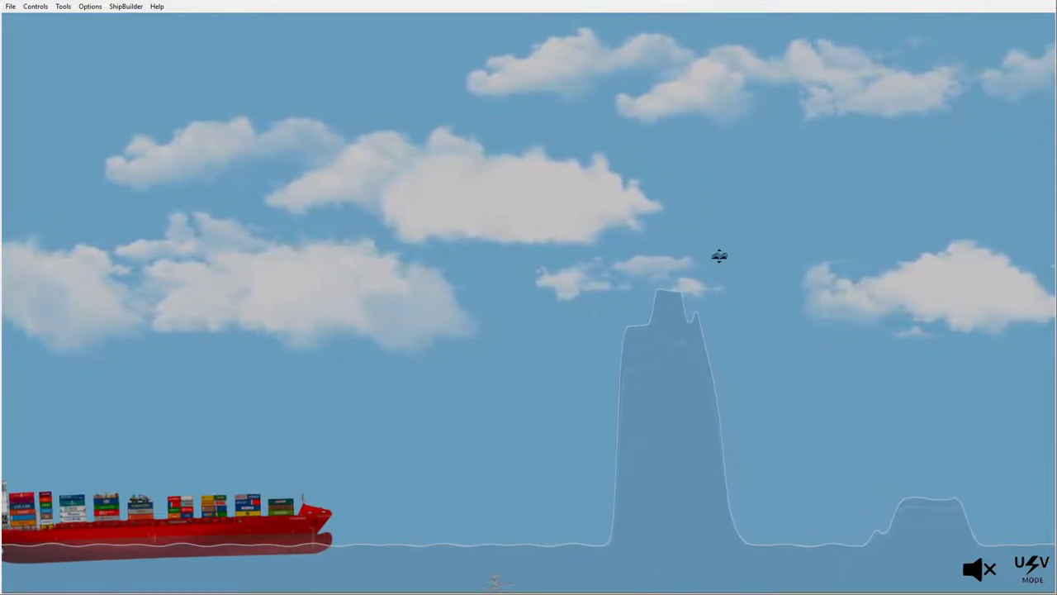
drag(670, 4, 661, 3)
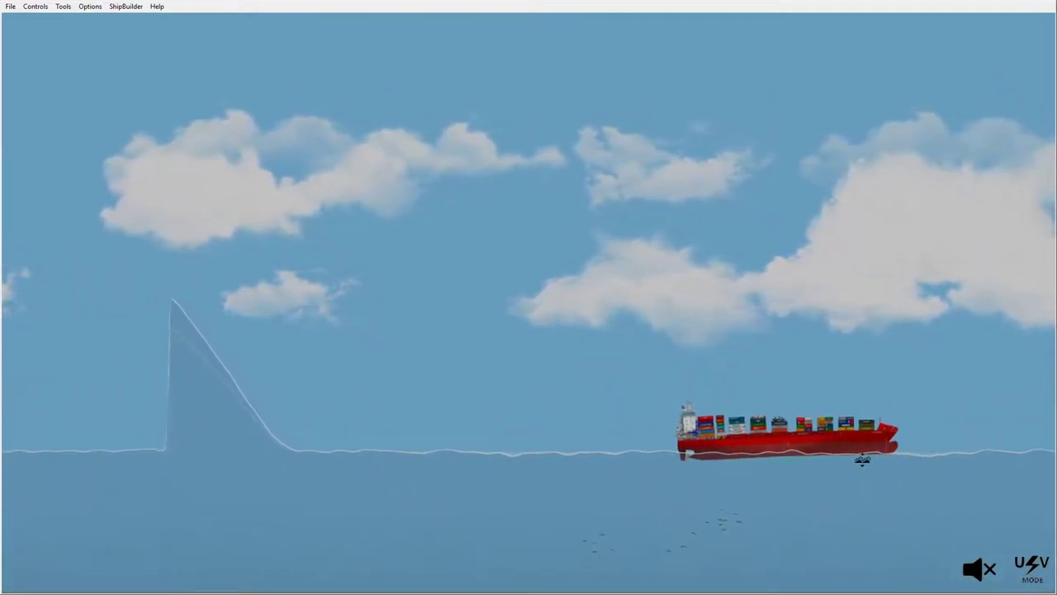
Step: Fling the container ship left onto the wave and pan the view to follow it
mouse_move(933, 401)
mouse_down()
mouse_move(462, 381)
mouse_move(366, 421)
mouse_up()
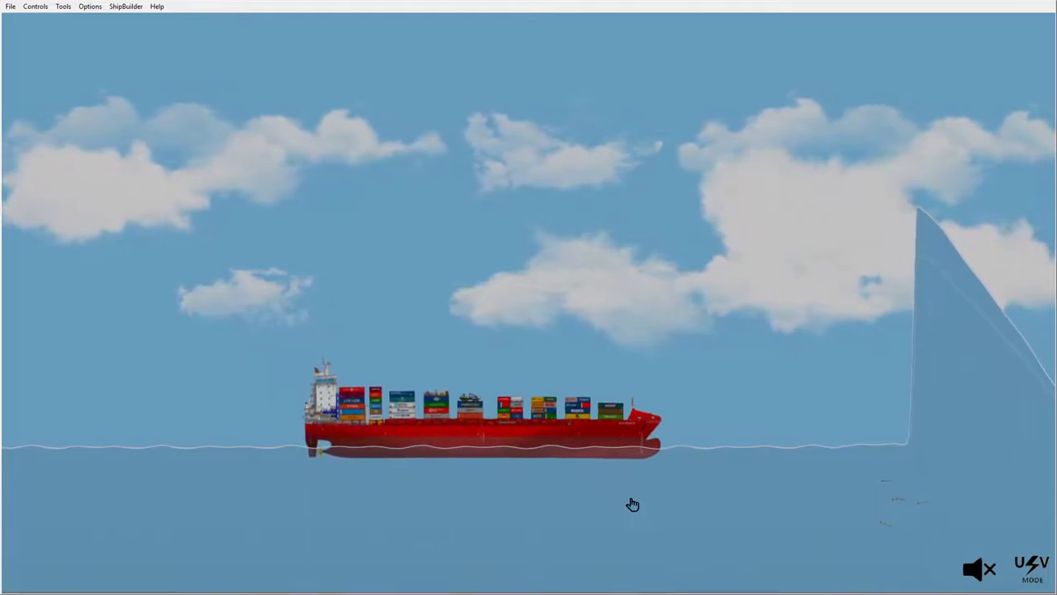
drag(691, 474, 606, 491)
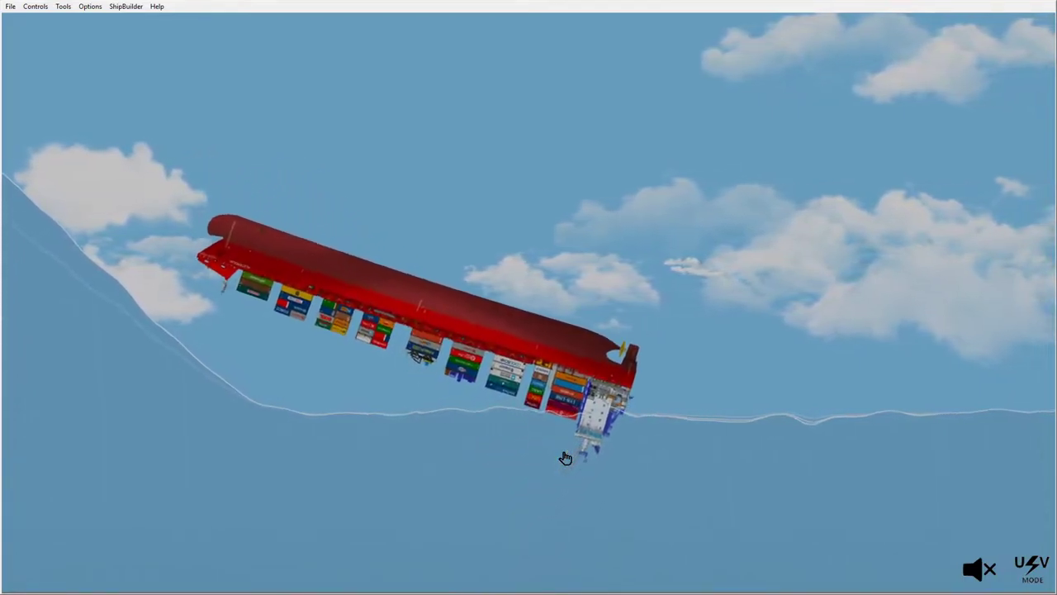
Step: Swing the ship over with the Move tool so it settles upside down
drag(443, 473, 570, 459)
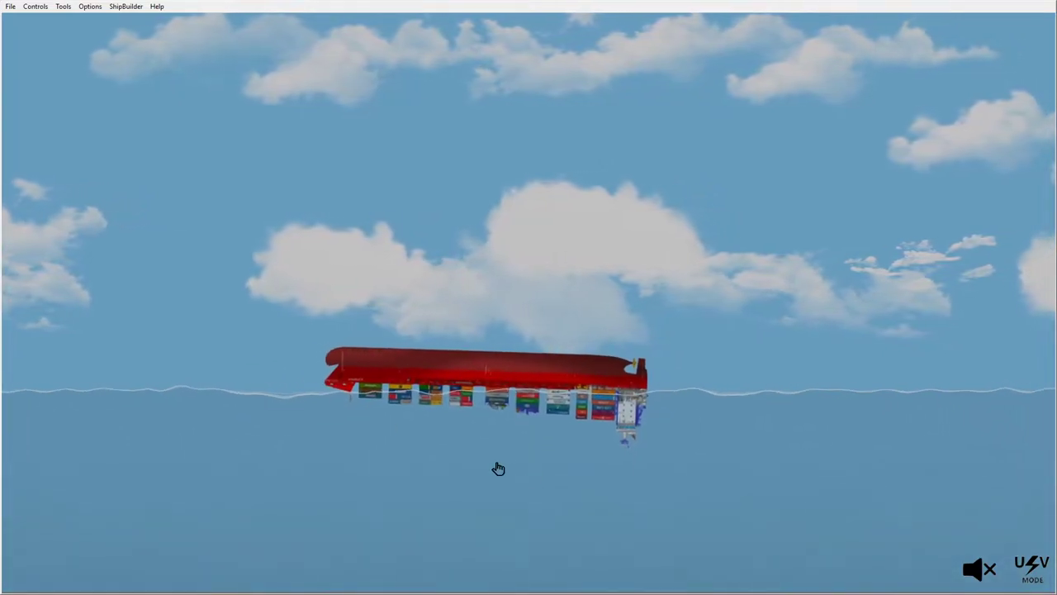
Step: Trigger a storm from the Tools menu
click(65, 8)
click(145, 388)
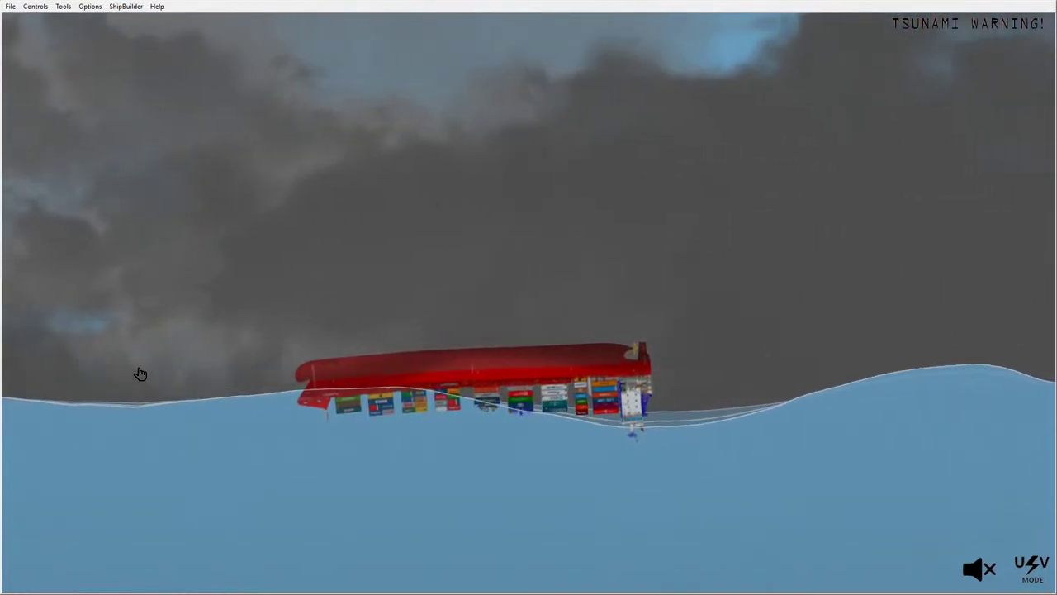
Step: Pan the view right and lift the capsized hull's bow steeply out of the water
mouse_move(76, 347)
mouse_down()
mouse_move(108, 317)
mouse_move(131, 370)
mouse_up()
scroll(131, 370, up, 2)
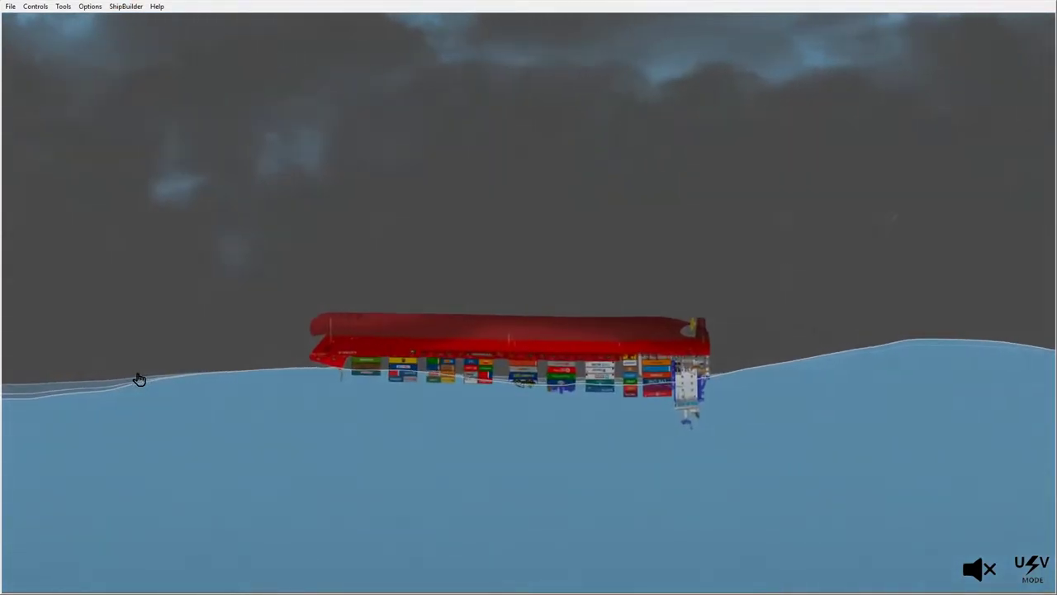
scroll(132, 371, up, 3)
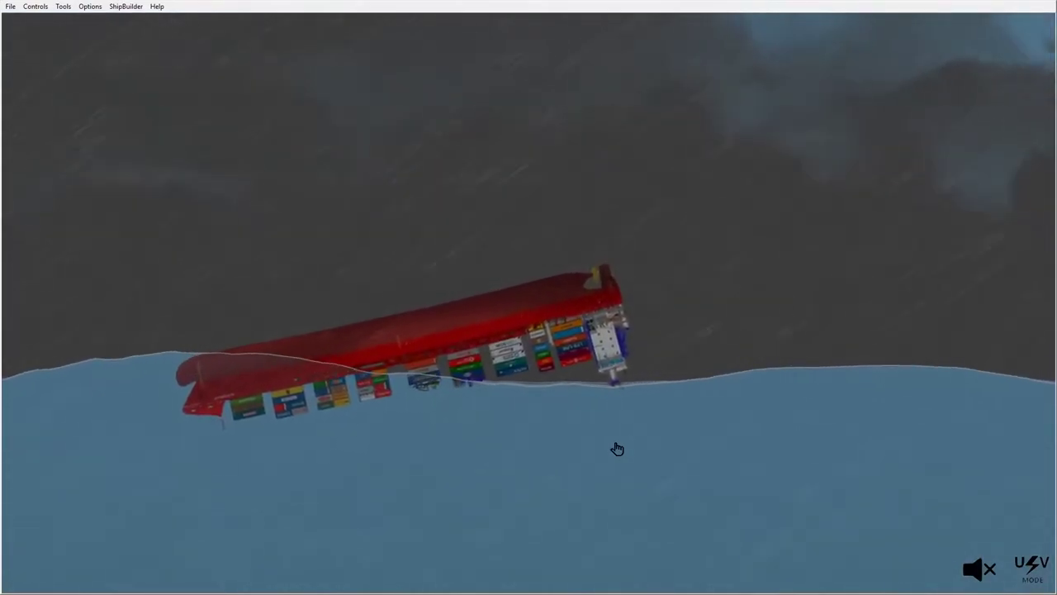
mouse_move(573, 441)
mouse_down()
mouse_move(672, 440)
mouse_move(643, 438)
mouse_up()
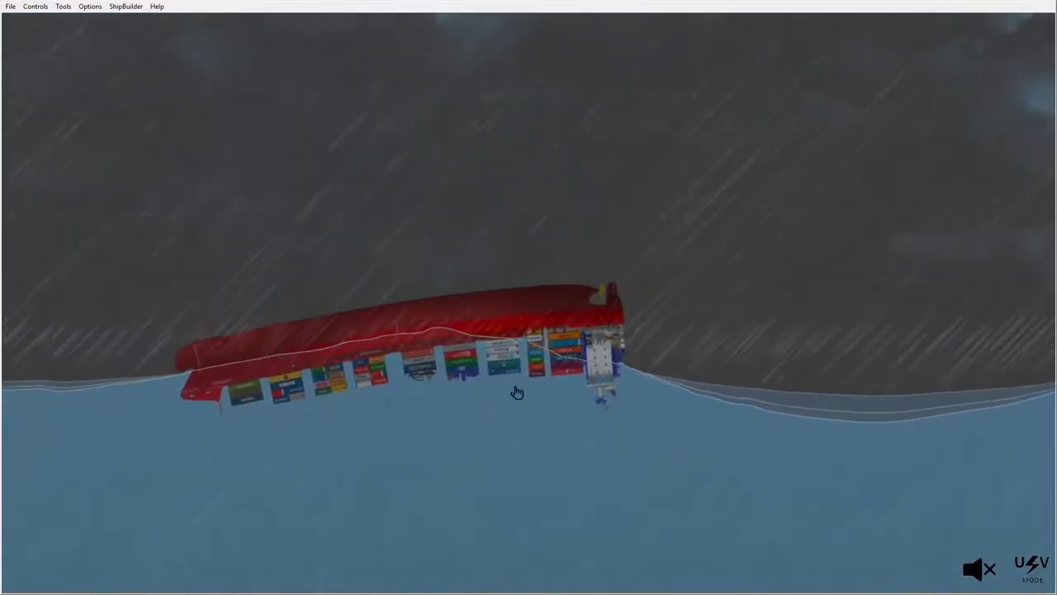
mouse_move(505, 394)
mouse_down()
mouse_move(554, 458)
mouse_move(599, 477)
mouse_up()
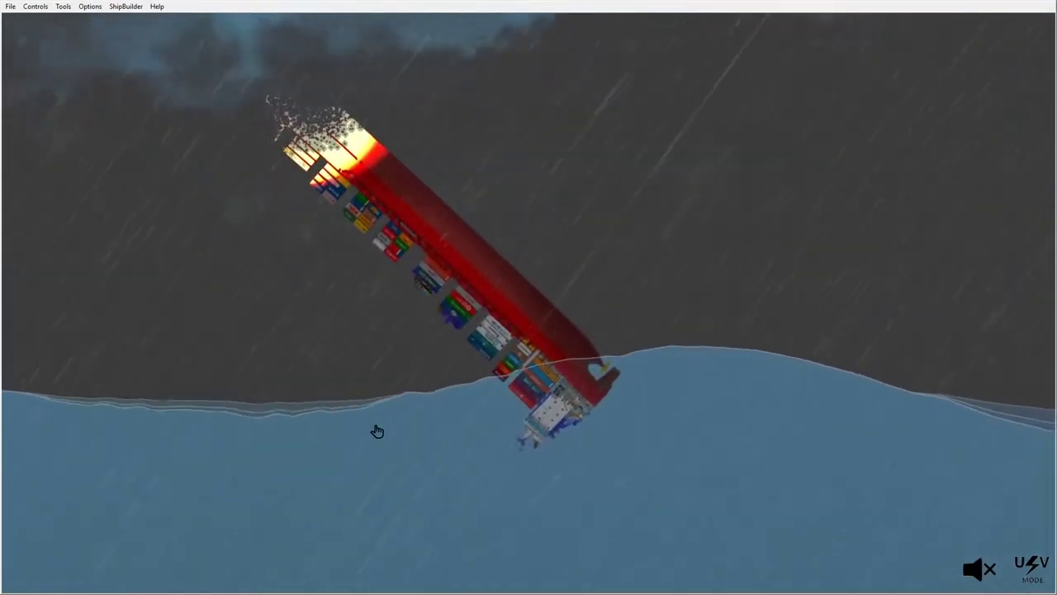
scroll(439, 479, up, 3)
scroll(397, 495, up, 3)
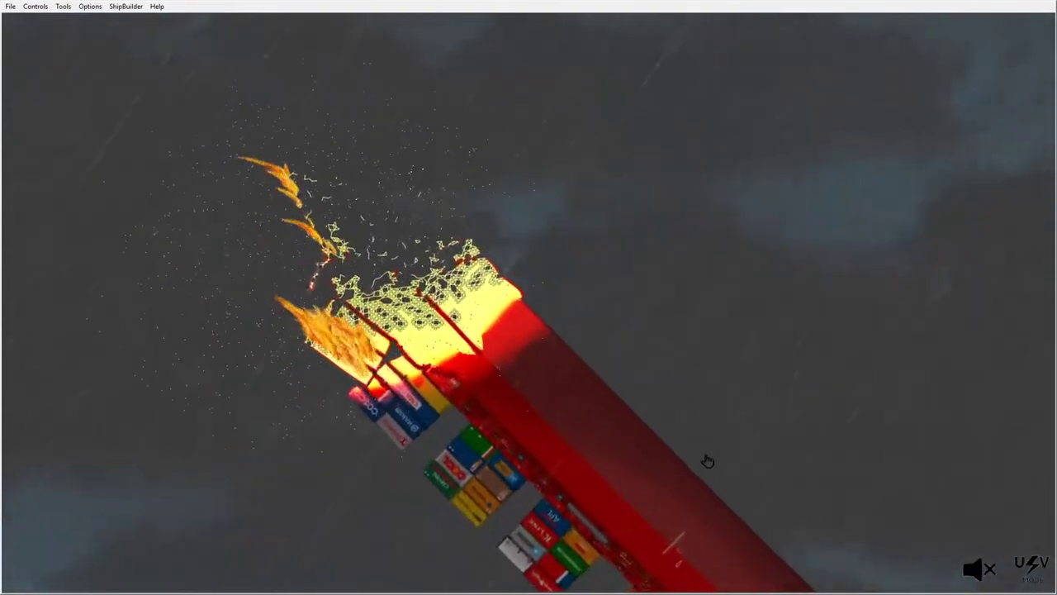
scroll(703, 460, down, 3)
Step: Pan the view upward to follow the burning bow
drag(666, 406, 670, 257)
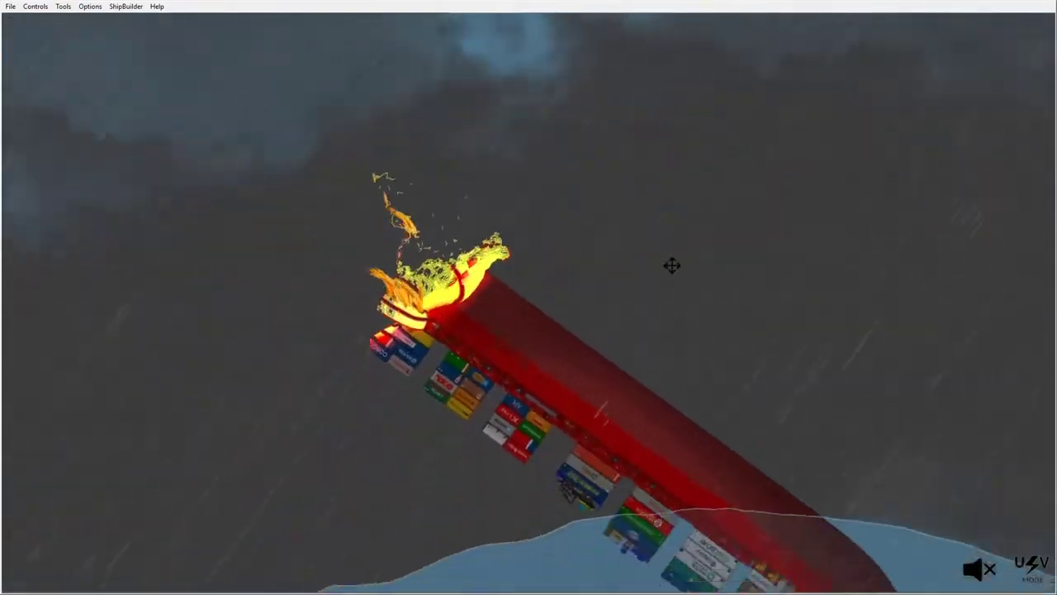
scroll(670, 257, down, 3)
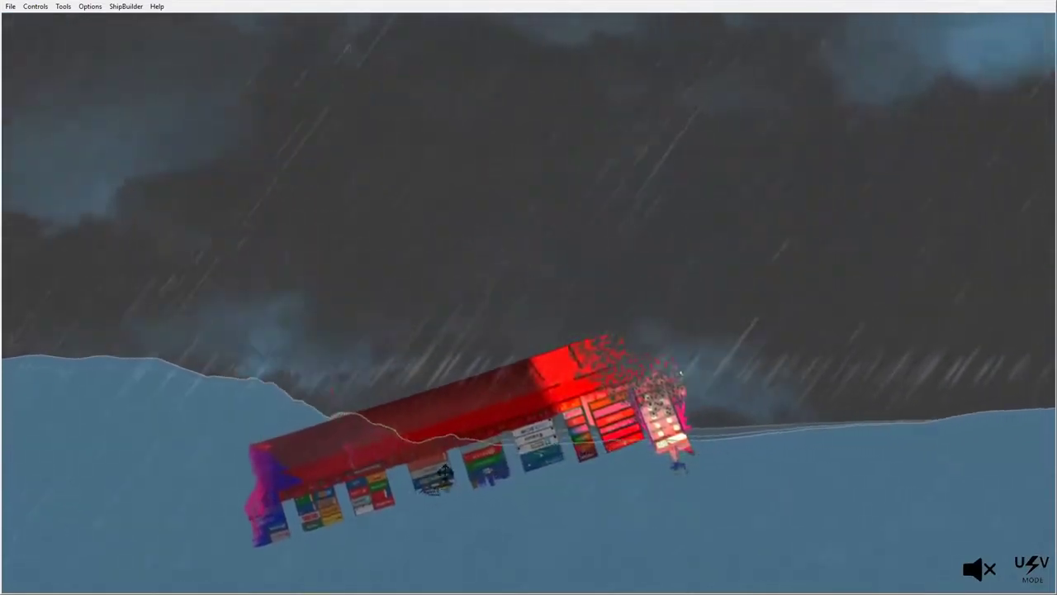
scroll(507, 424, up, 2)
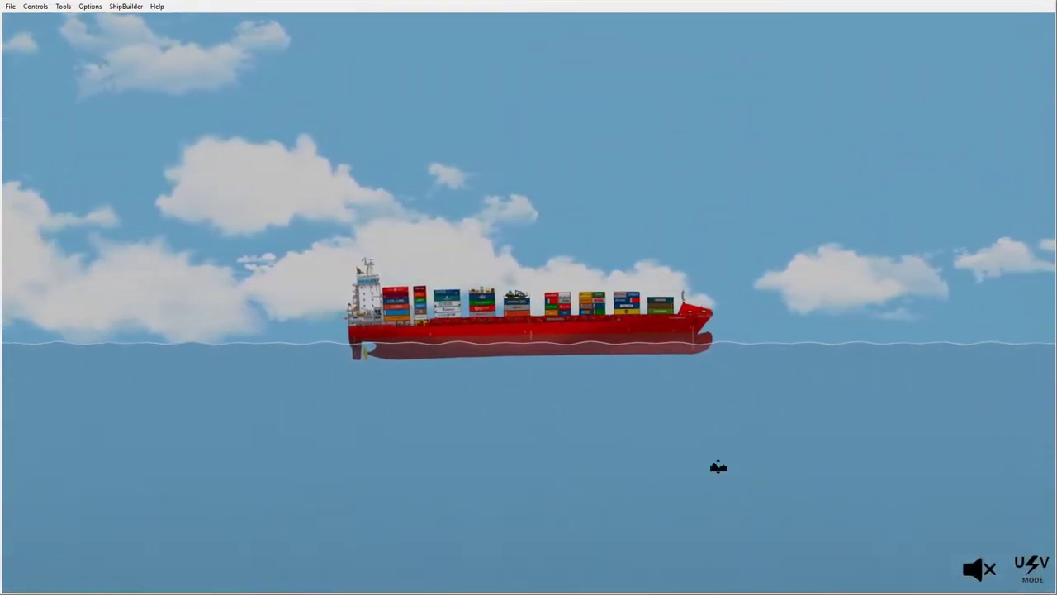
scroll(703, 465, down, 3)
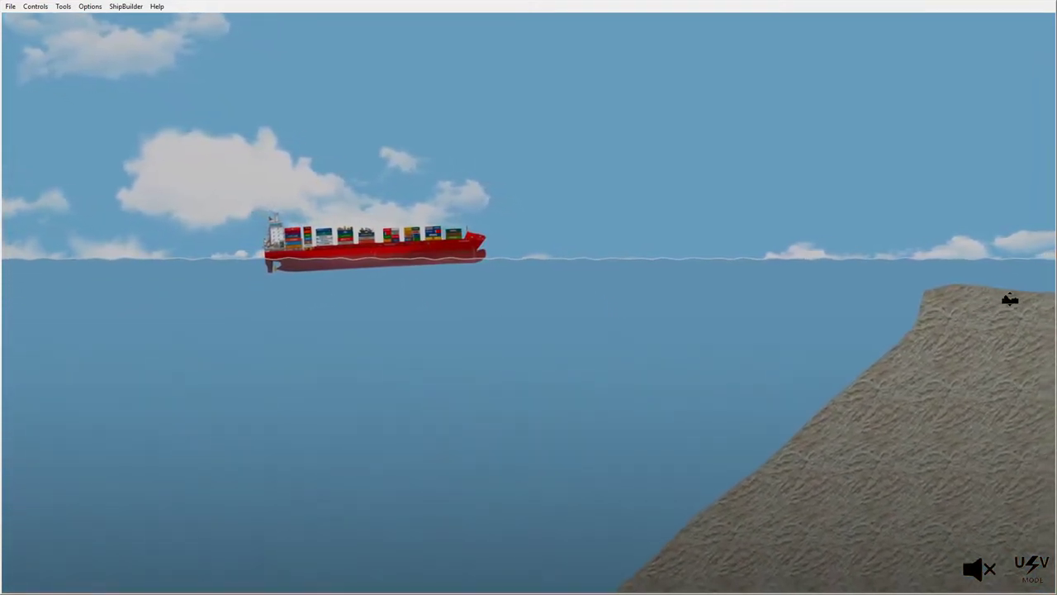
Step: Drag across the sea floor to raise it into a flat shallow plateau
drag(869, 309, 62, 304)
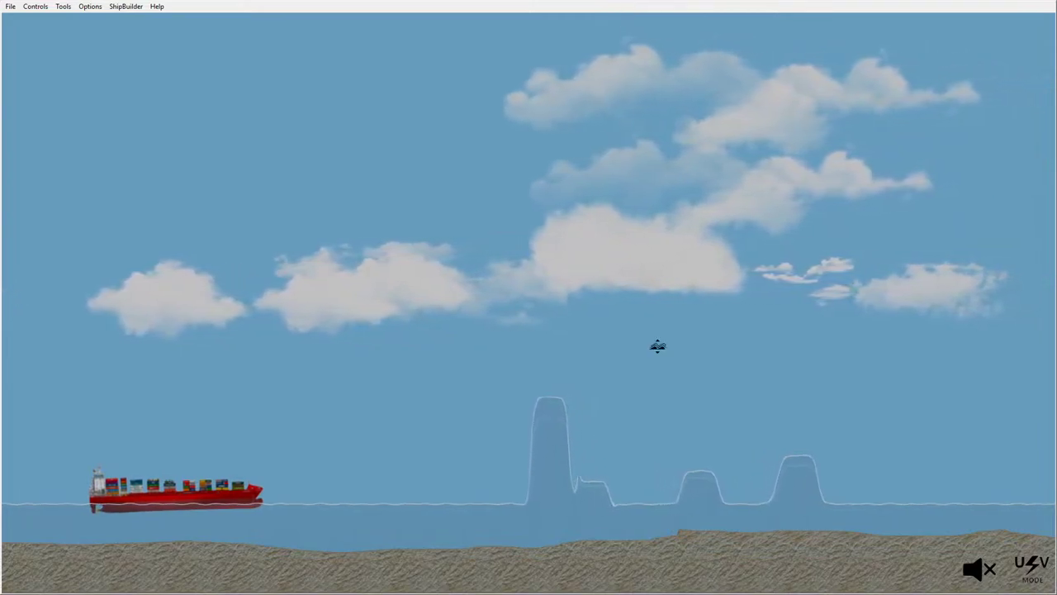
scroll(578, 479, up, 2)
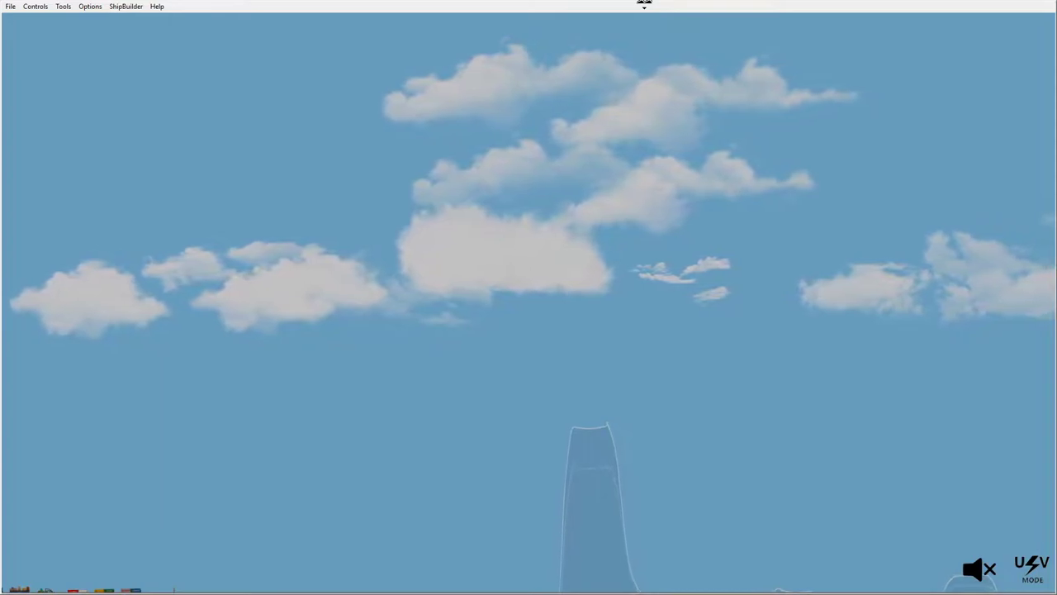
scroll(549, 357, down, 2)
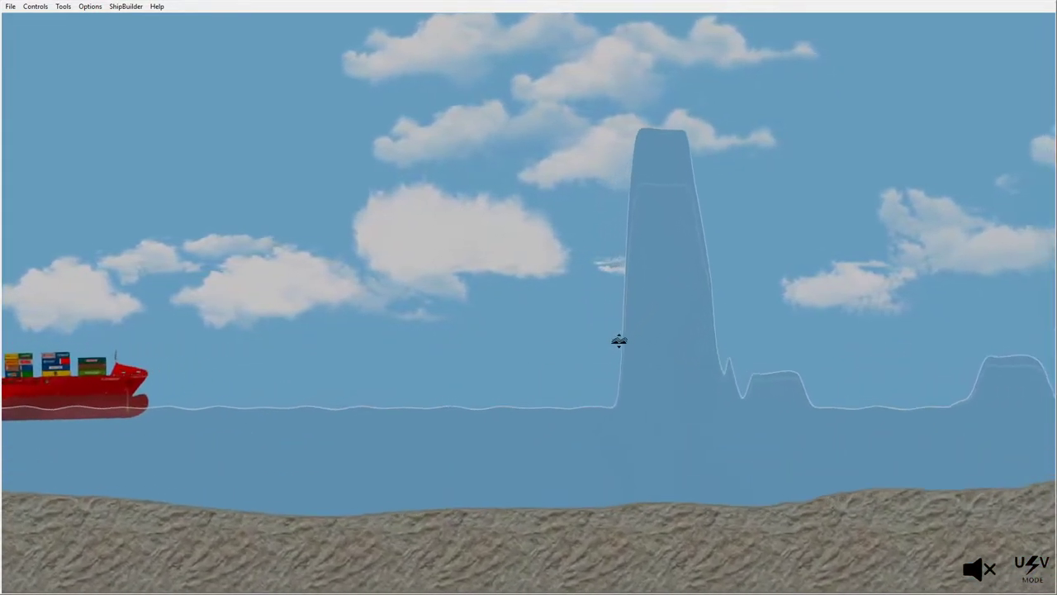
scroll(600, 424, up, 2)
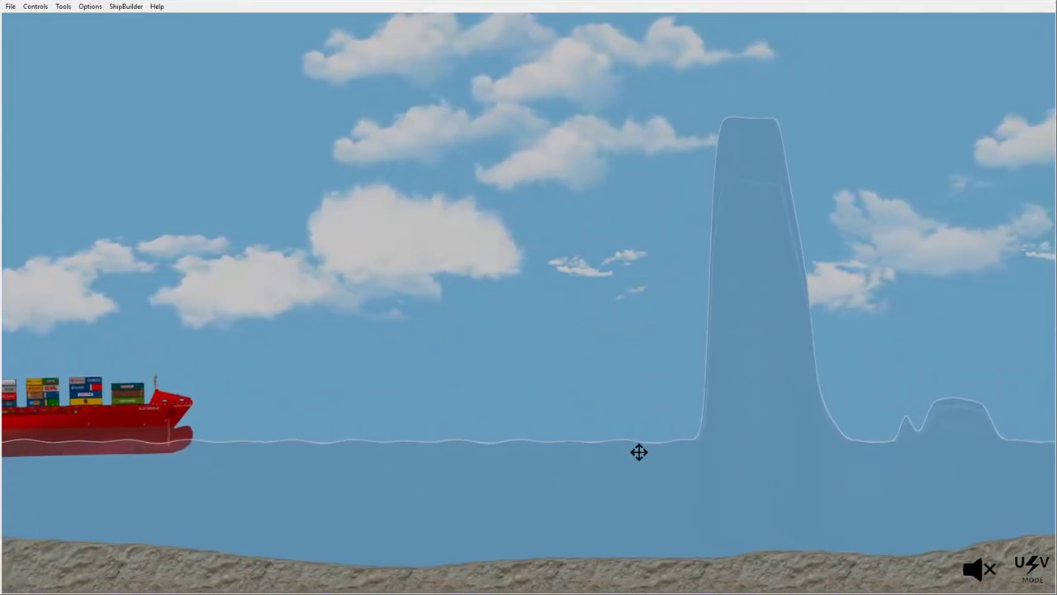
scroll(642, 456, up, 1)
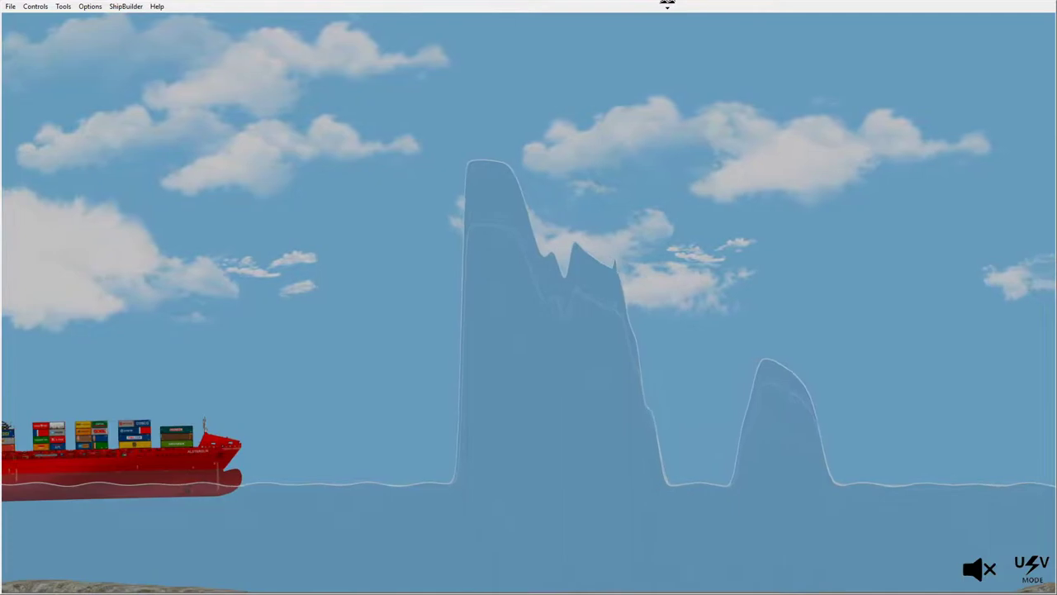
Step: Pan the view right to follow the container ship
mouse_move(446, 478)
mouse_down()
mouse_move(514, 496)
mouse_move(600, 476)
mouse_up()
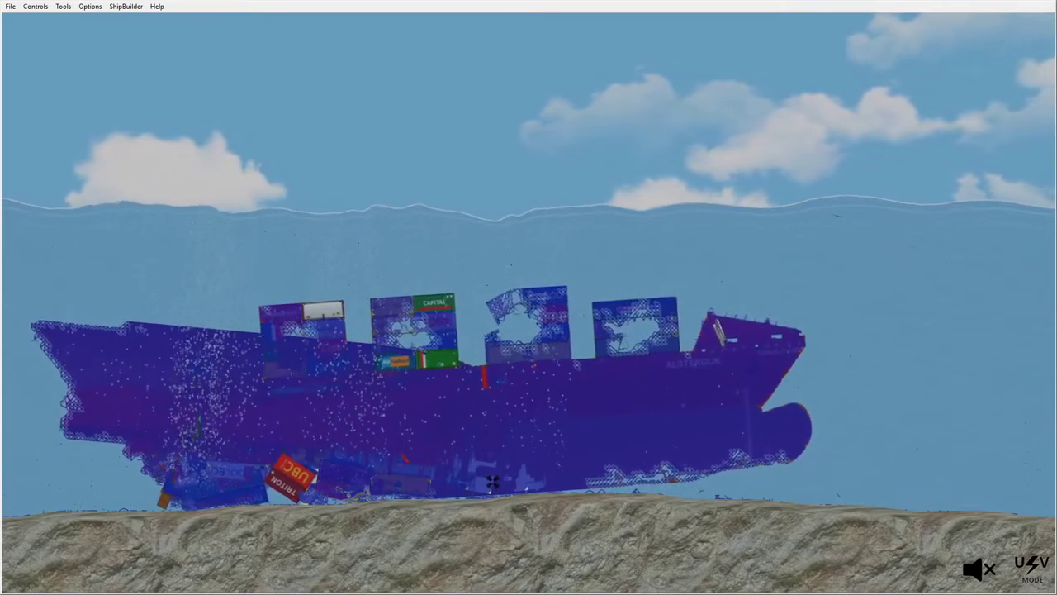
Step: Restore the container ship with Ctrl+R, then open File > Load Ship for the Titanic
key(ctrl+r)
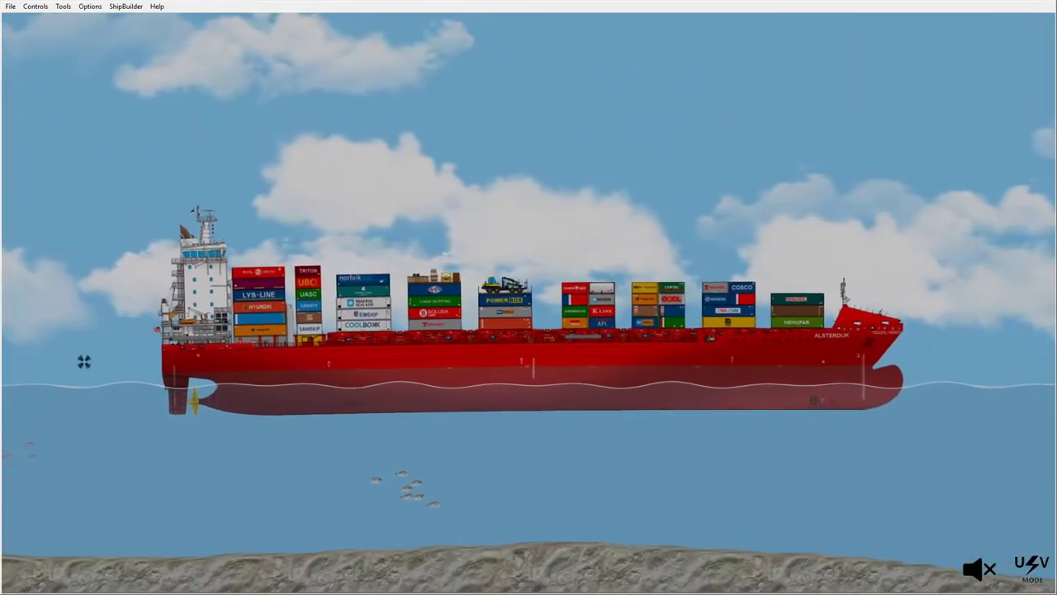
click(10, 6)
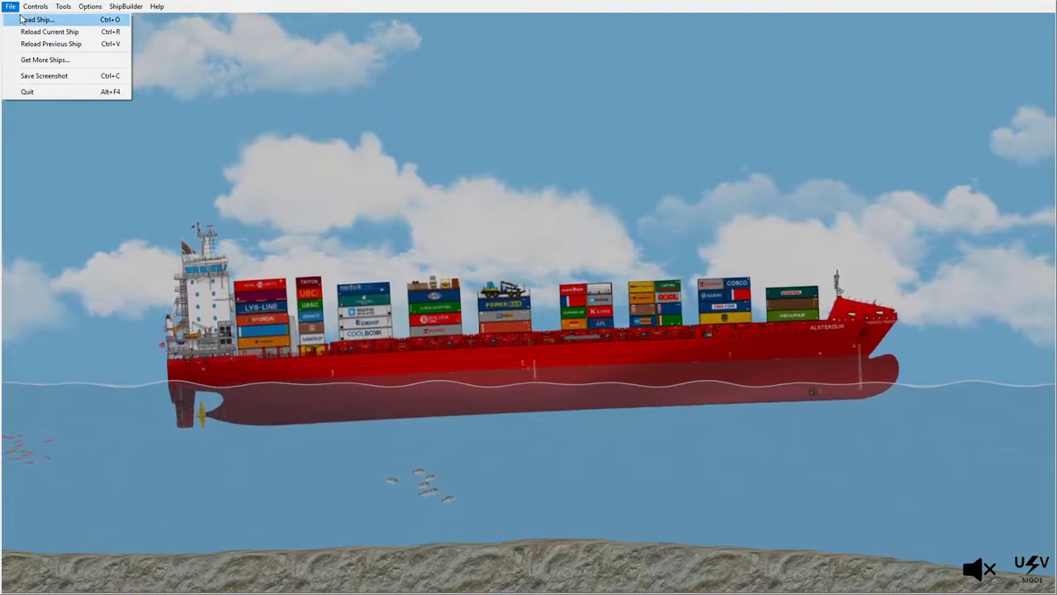
click(33, 21)
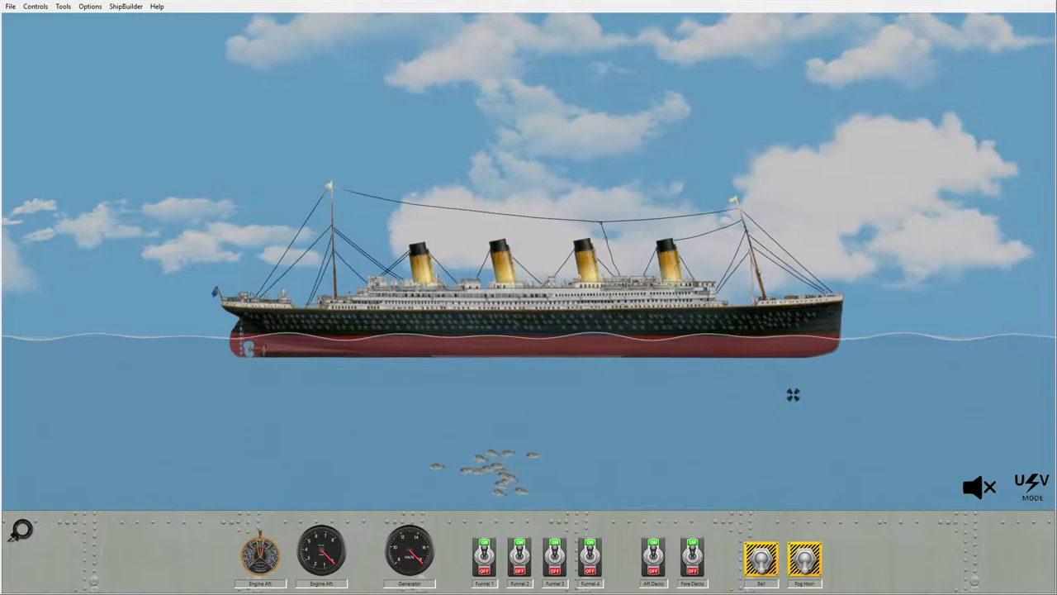
Step: Pan across the open sea and raise three tall water spikes left of the Titanic
drag(793, 395, 636, 481)
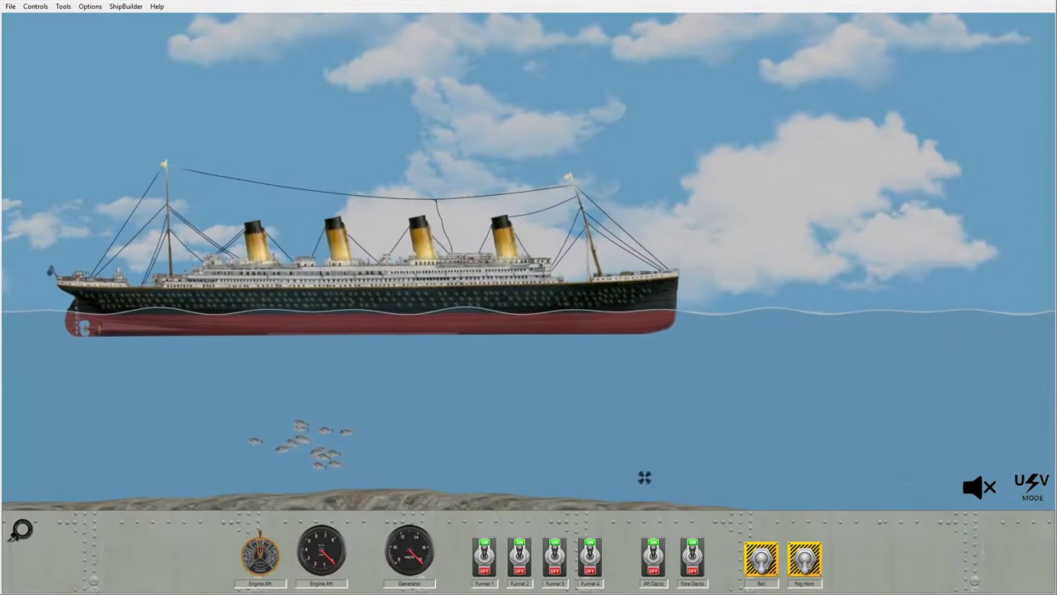
scroll(644, 405, down, 3)
scroll(686, 286, down, 2)
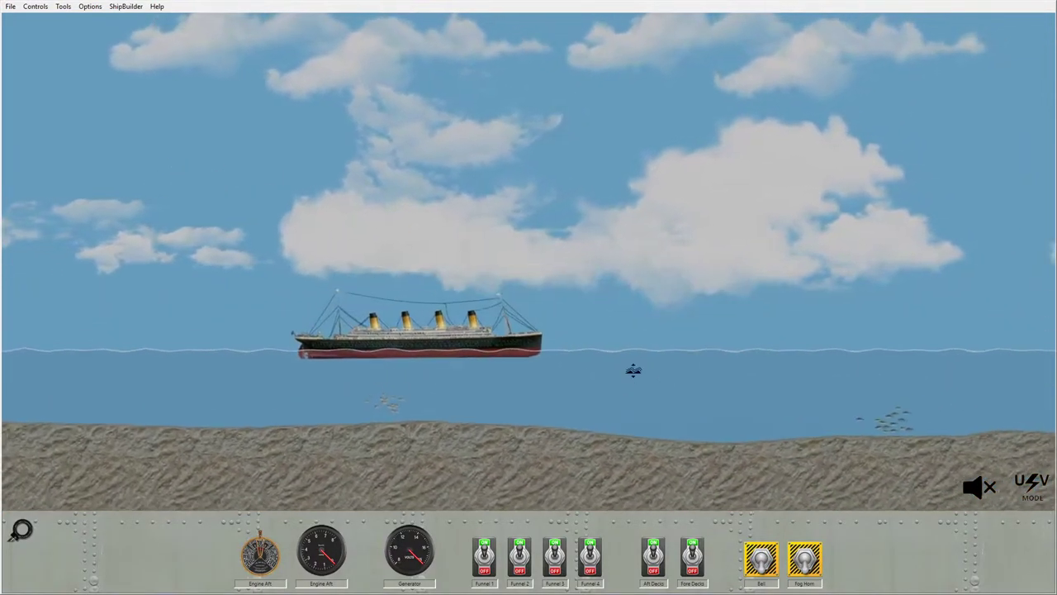
scroll(682, 299, down, 3)
scroll(590, 438, down, 2)
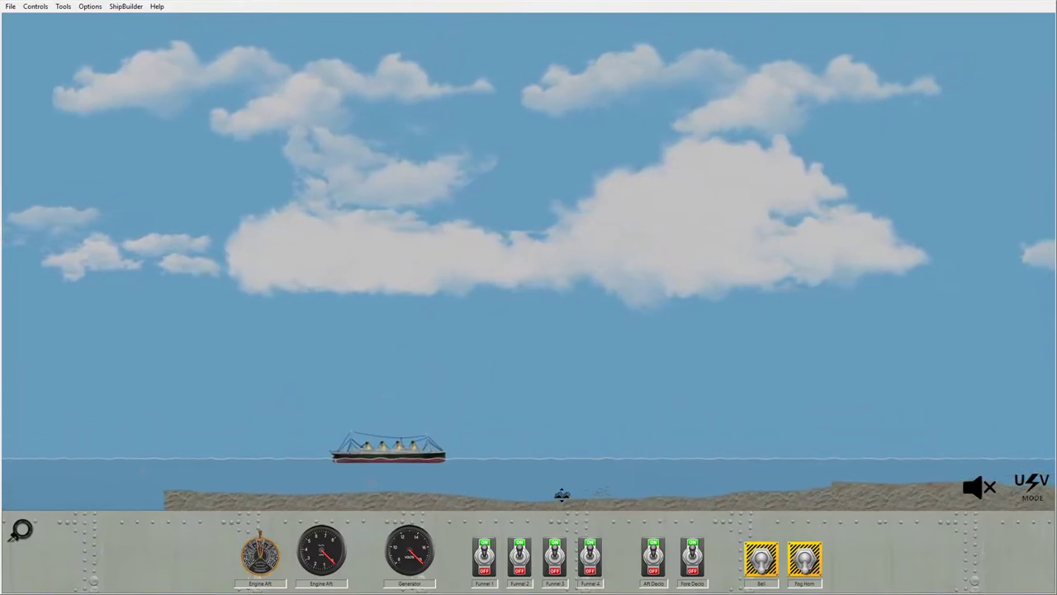
key(Left)
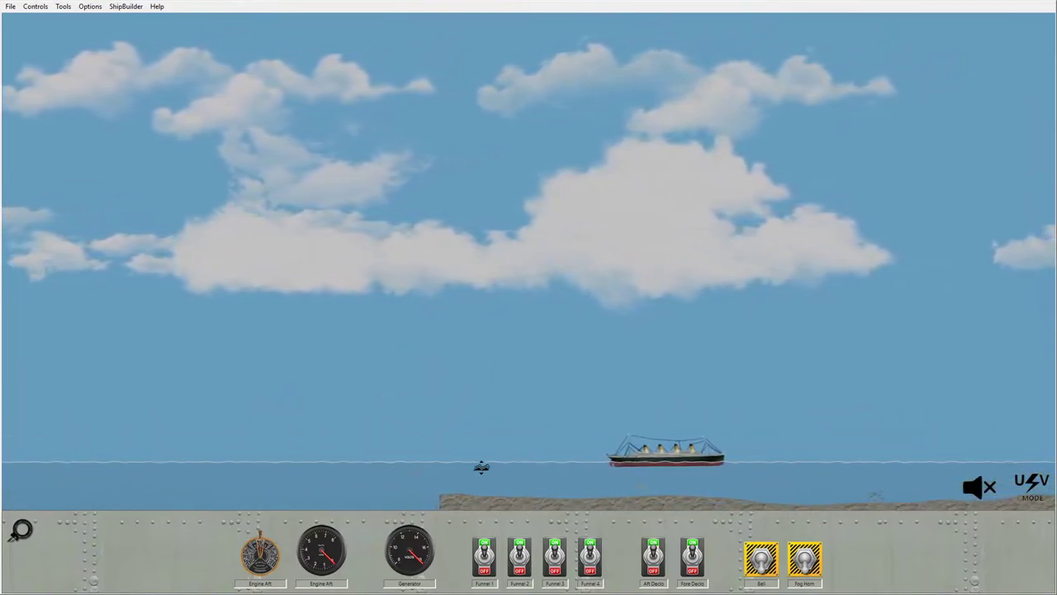
click(437, 460)
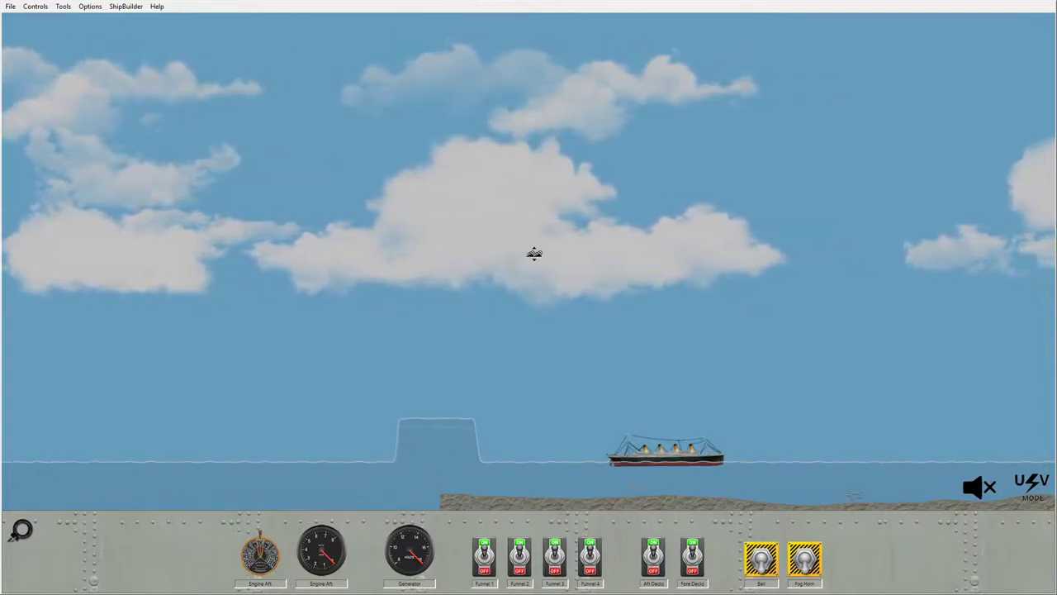
scroll(614, 465, up, 3)
click(416, 413)
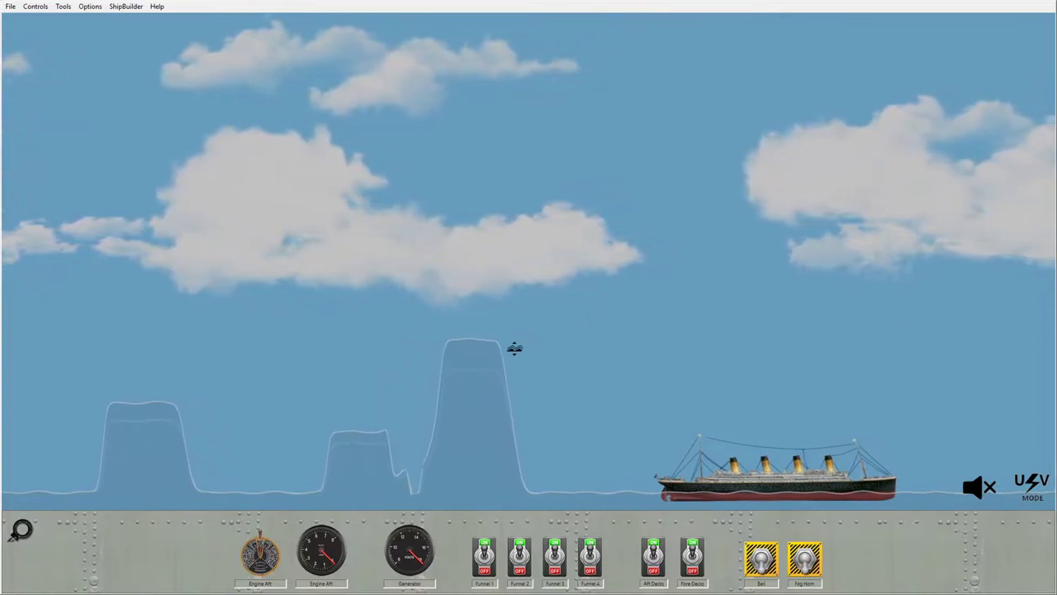
click(505, 287)
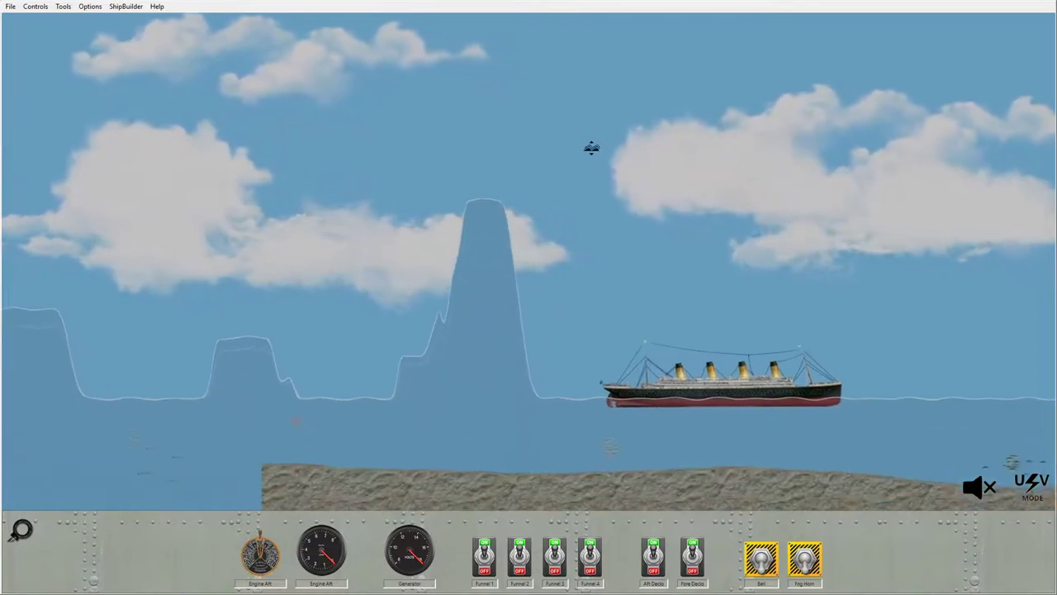
Step: Push the Titanic into the towering surge and follow the wreck as it sinks
drag(840, 318, 779, 337)
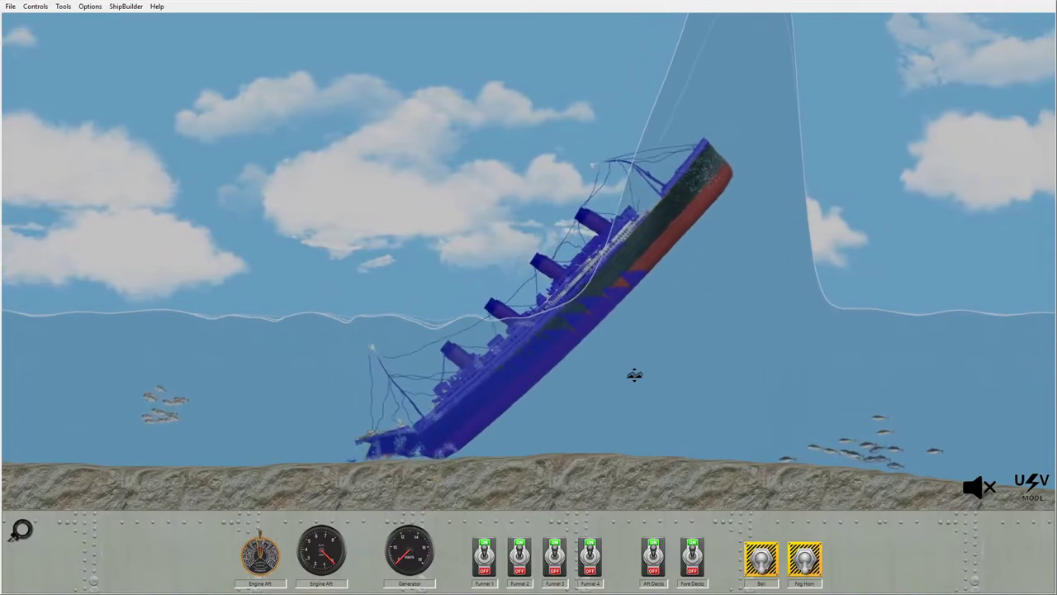
scroll(730, 429, up, 3)
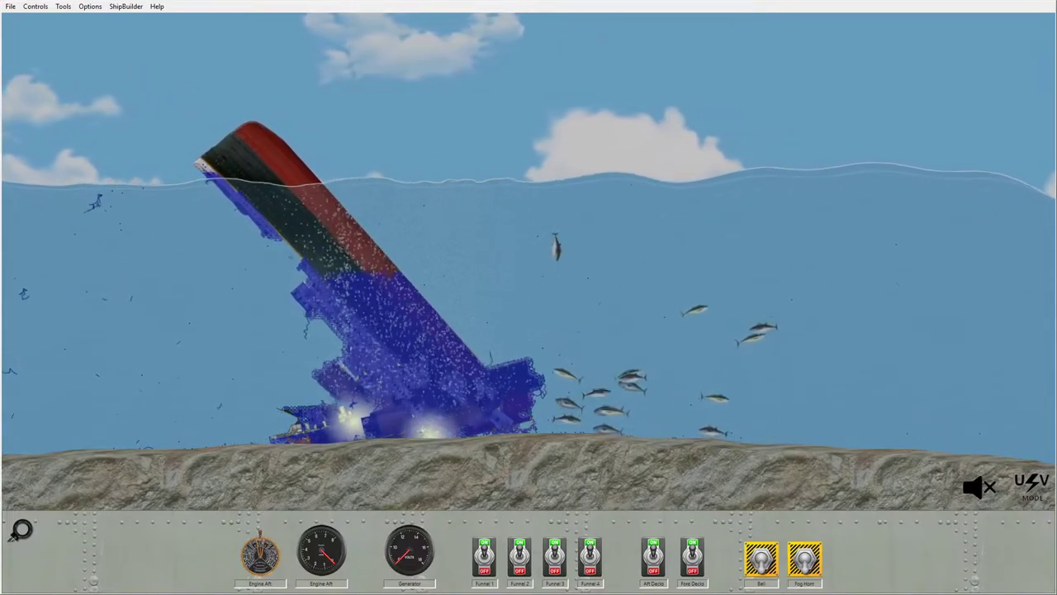
drag(434, 443, 582, 498)
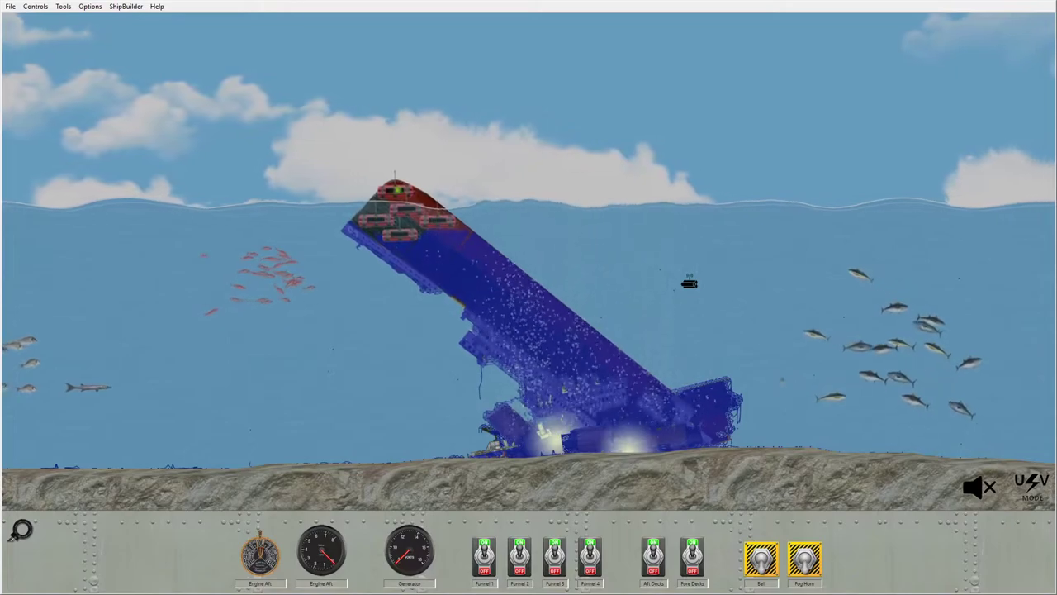
scroll(601, 275, up, 3)
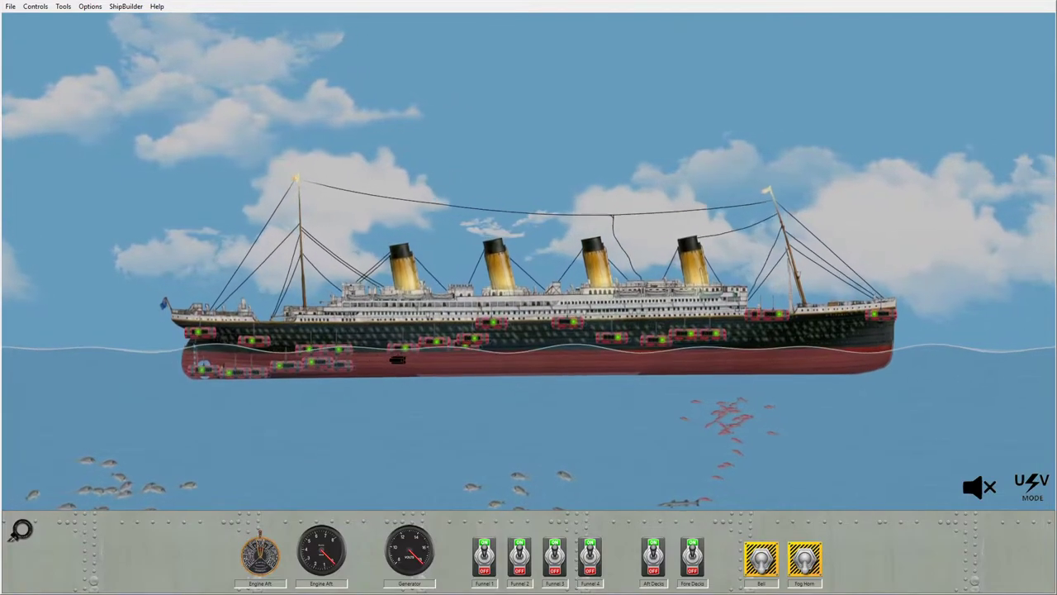
scroll(350, 355, down, 2)
Step: Detonate the existing bombs, then attach ten bombs across the Titanic's stern hull
key(d)
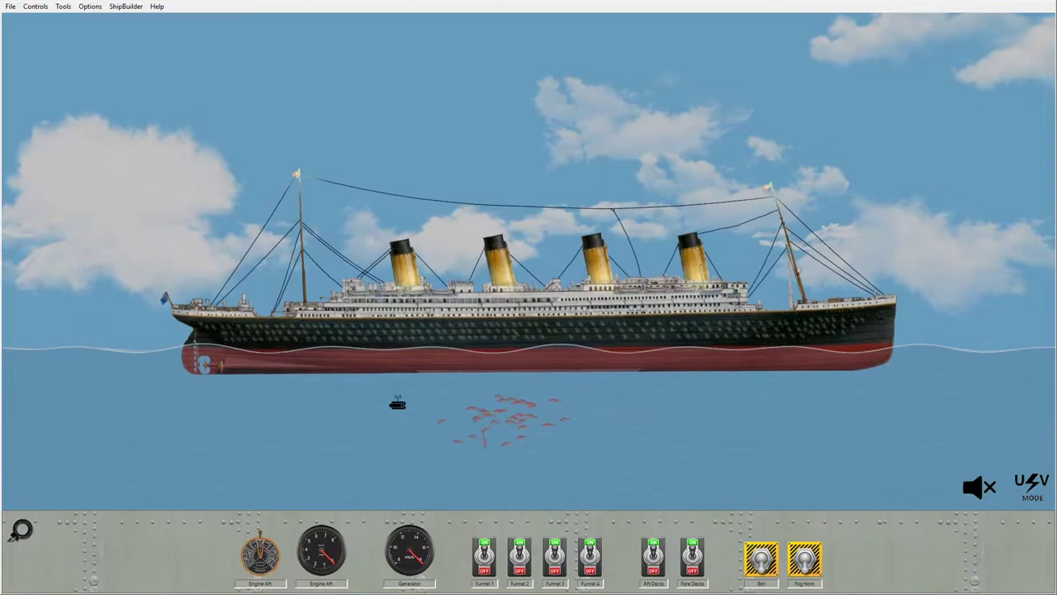
drag(309, 408, 604, 408)
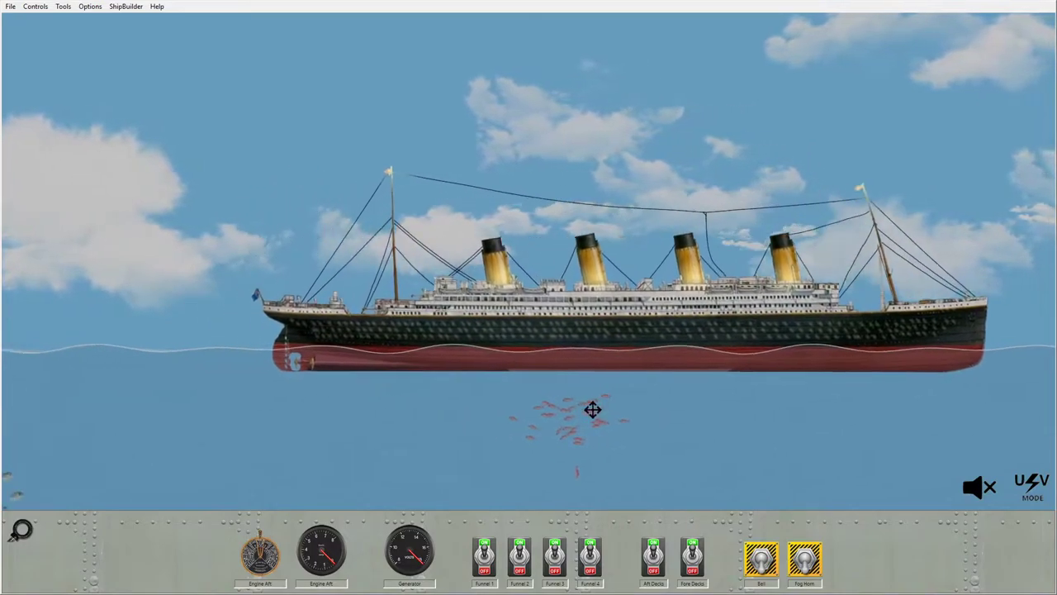
scroll(512, 405, up, 3)
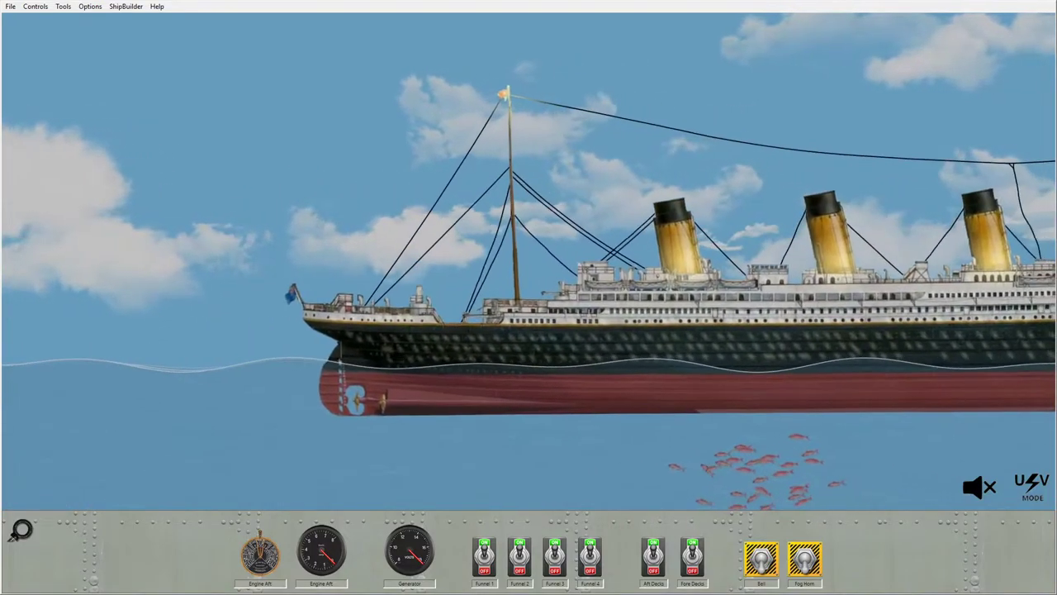
click(364, 324)
click(388, 382)
click(553, 363)
click(528, 403)
click(446, 339)
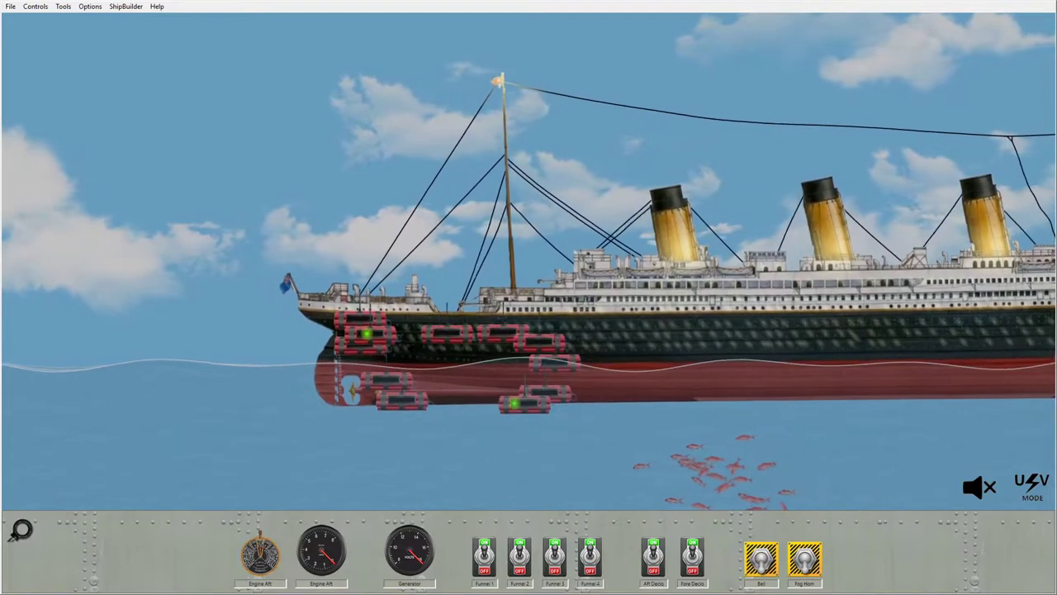
click(500, 339)
click(537, 347)
click(413, 378)
click(483, 378)
click(545, 398)
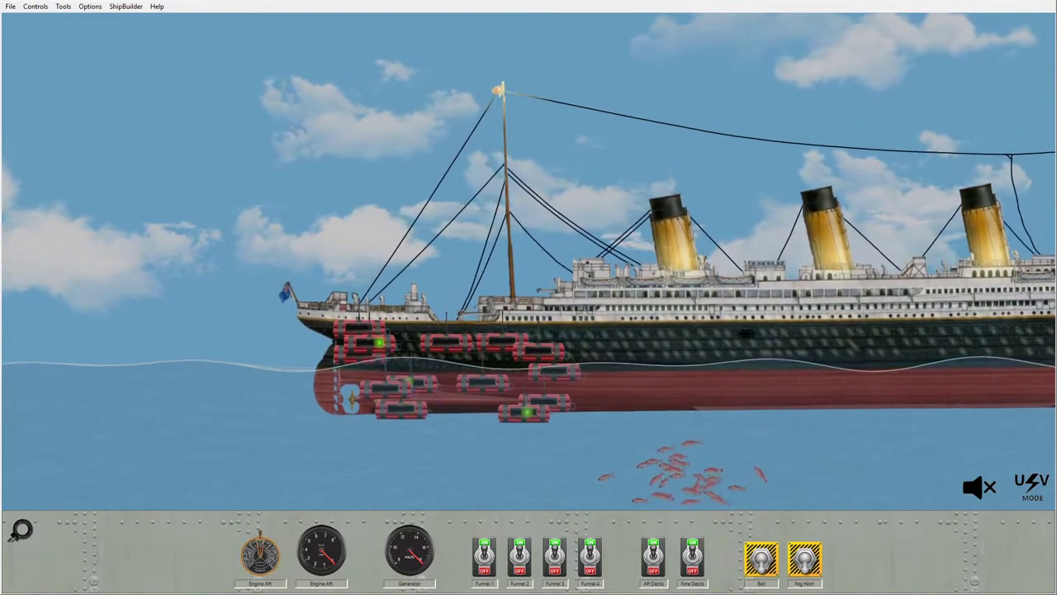
scroll(529, 330, down, 3)
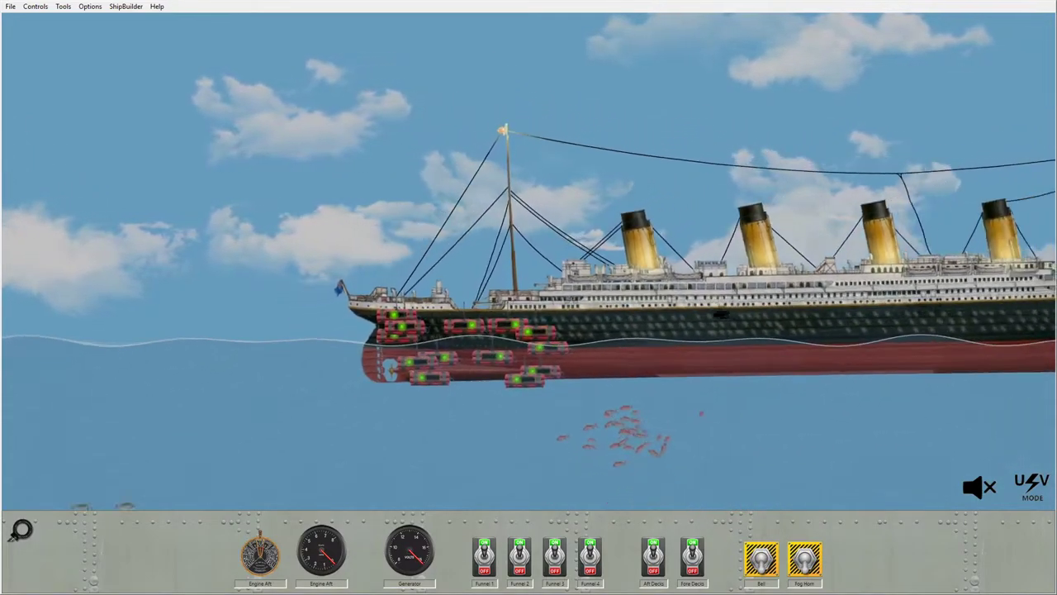
Step: Set off the ten stern bombs and keep the view centred on the sinking hull
key(d)
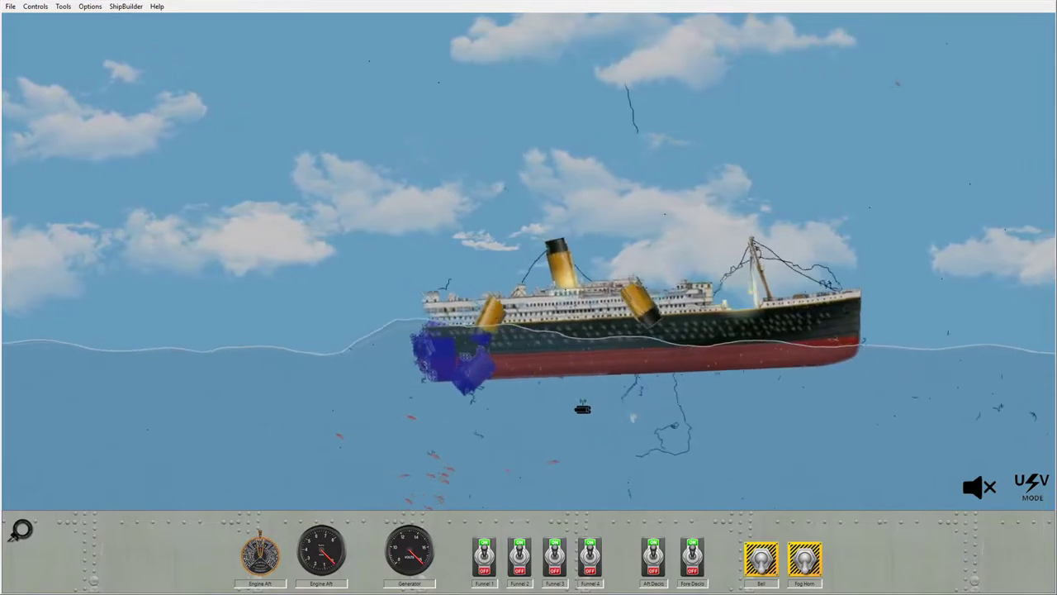
drag(589, 413, 575, 410)
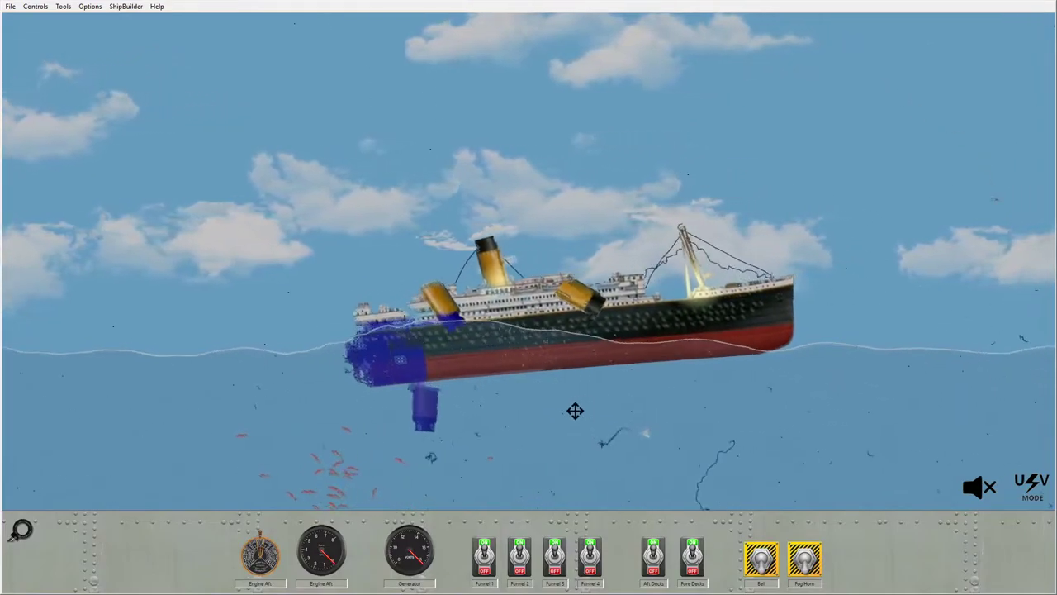
scroll(581, 429, up, 2)
scroll(543, 444, up, 1)
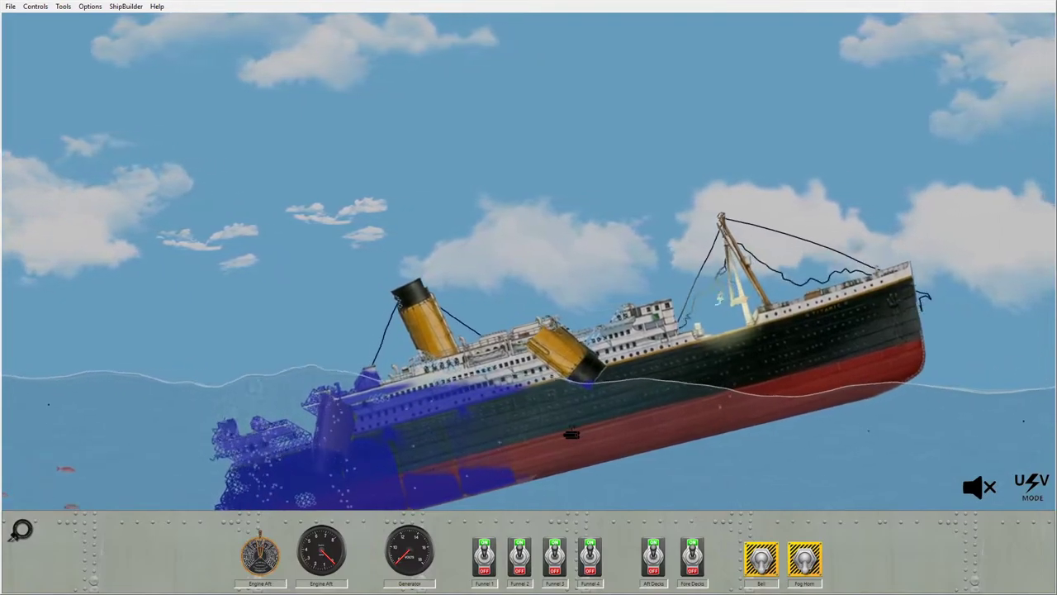
drag(570, 433, 618, 382)
key(r)
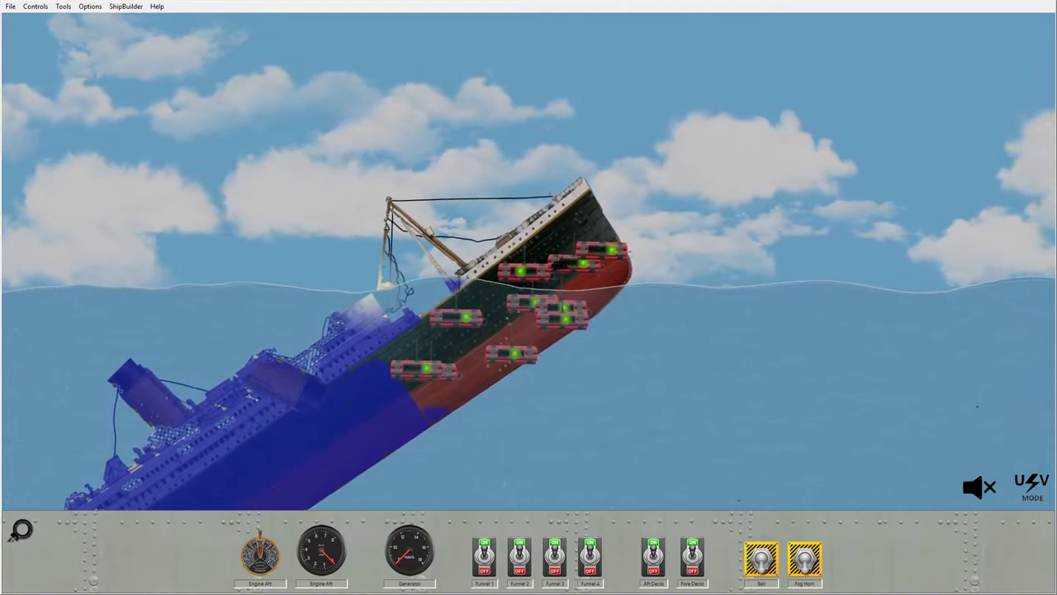
Step: Detonate all the RC bombs and centre the view on the shattered wreck
key(d)
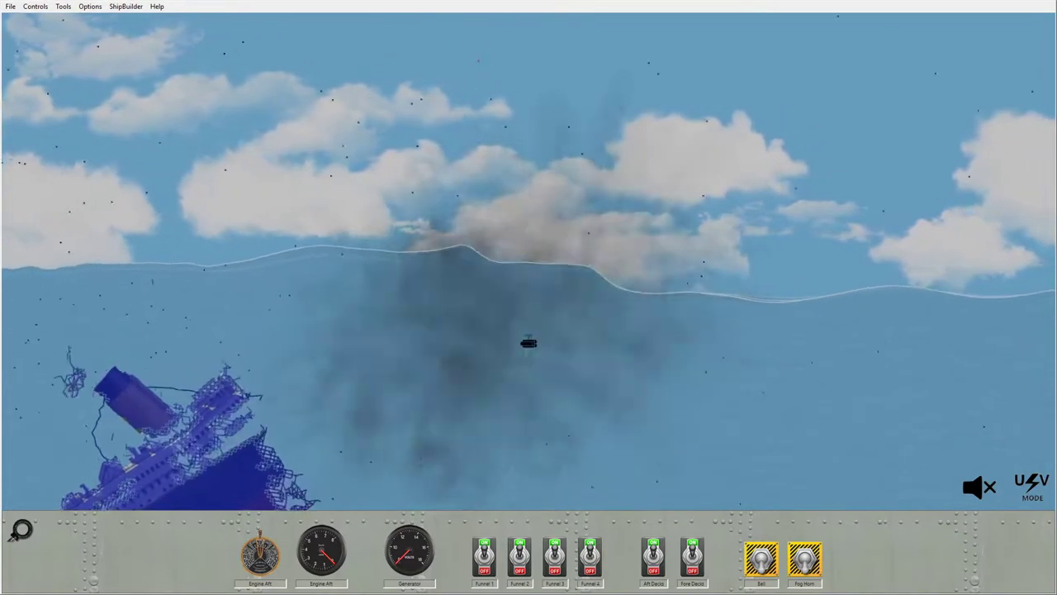
scroll(524, 314, up, 2)
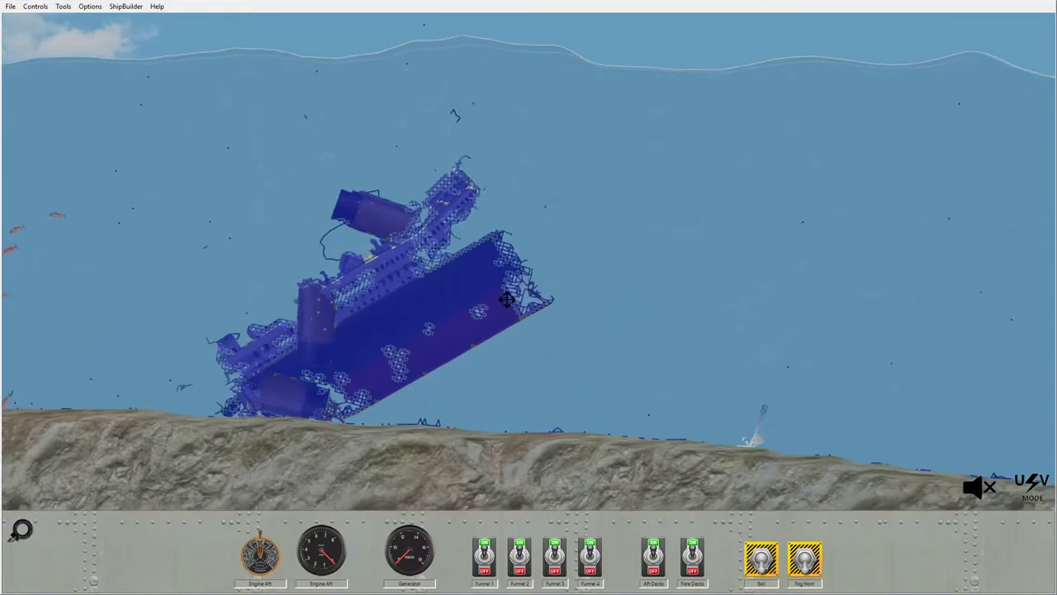
drag(541, 307, 593, 331)
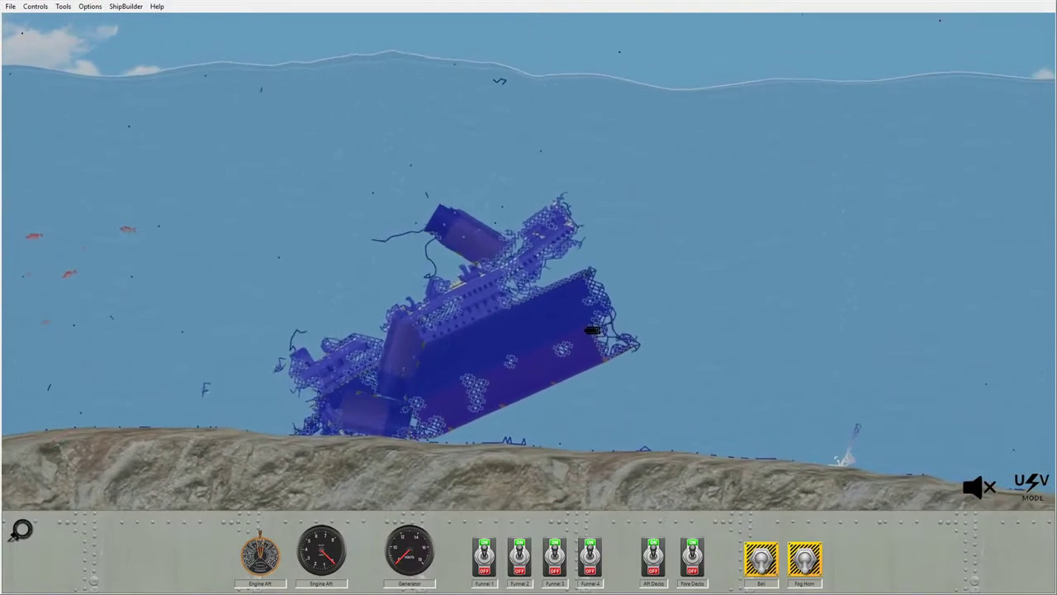
Step: Reload an intact Titanic, raise a seabed spike, and hoist the ship into the sky
key(ctrl+r)
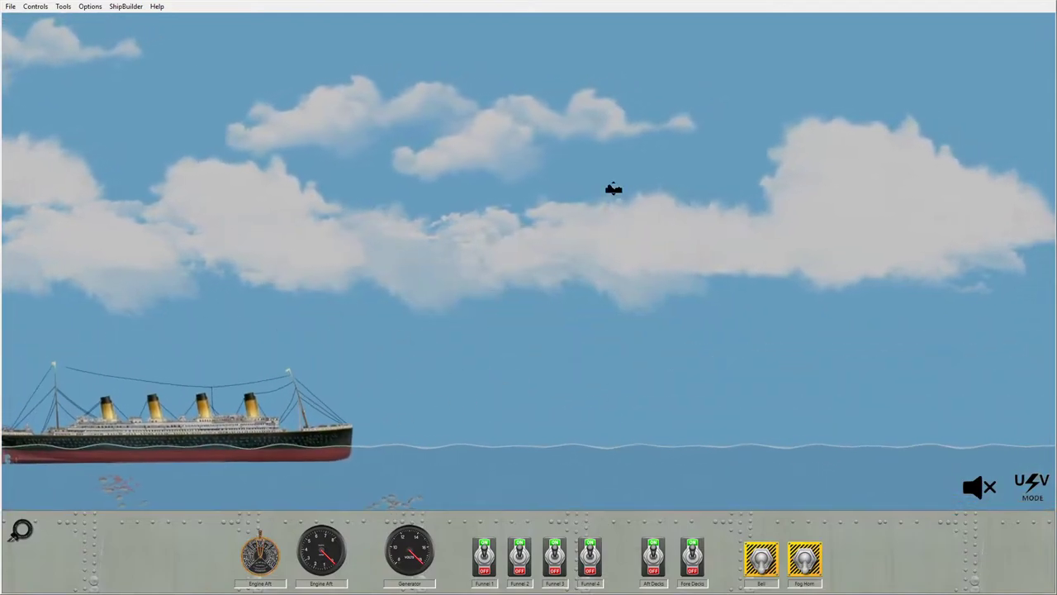
click(618, 189)
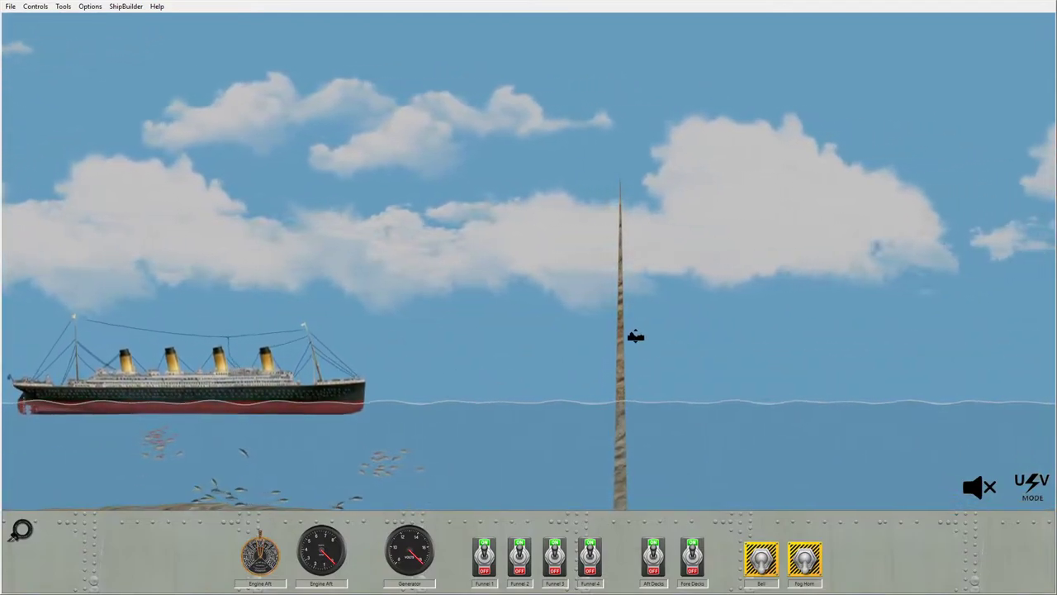
mouse_move(318, 413)
mouse_down()
mouse_move(324, 257)
mouse_move(490, 133)
mouse_move(434, 256)
mouse_move(462, 350)
mouse_move(493, 306)
mouse_move(472, 182)
mouse_move(505, 141)
mouse_up()
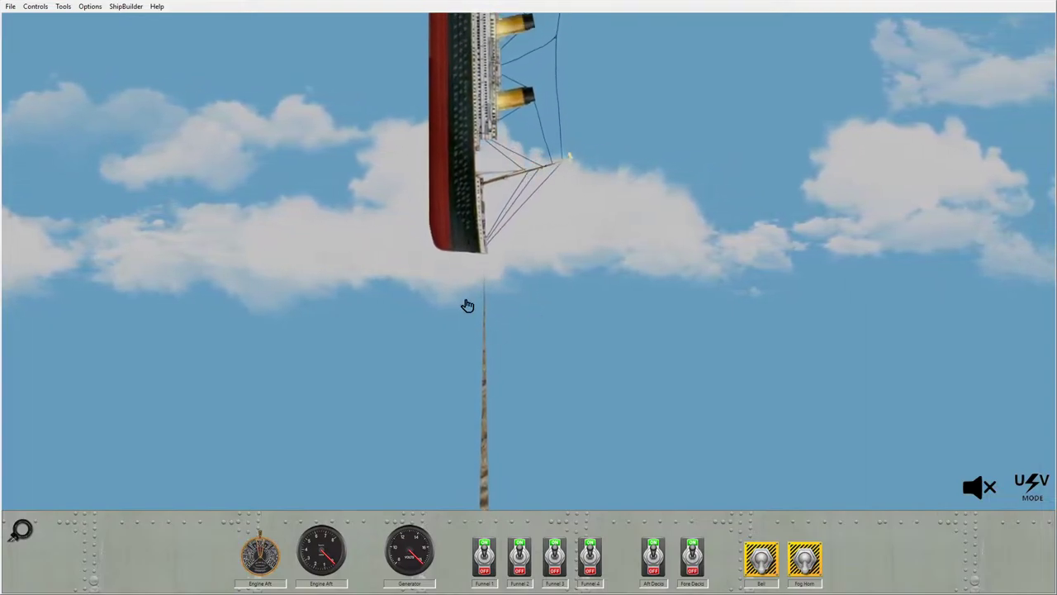
scroll(467, 116, down, 3)
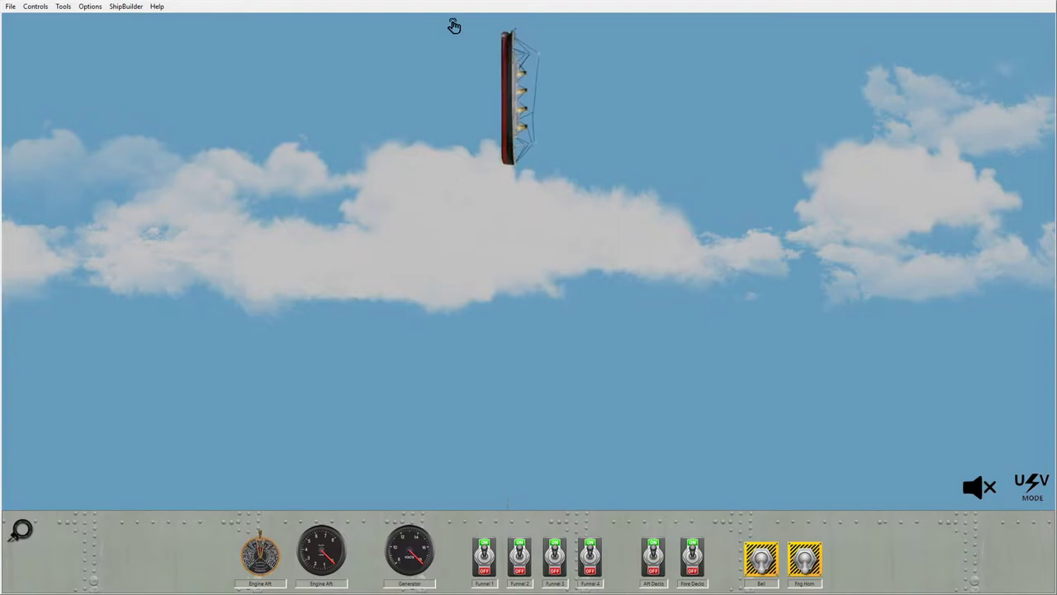
scroll(493, 226, down, 3)
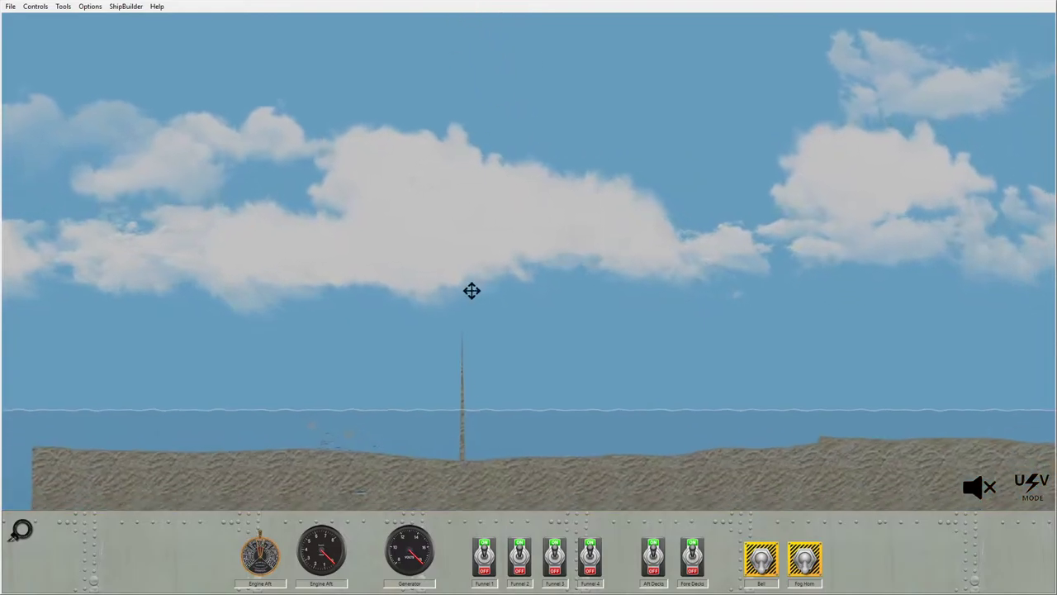
scroll(551, 332, up, 2)
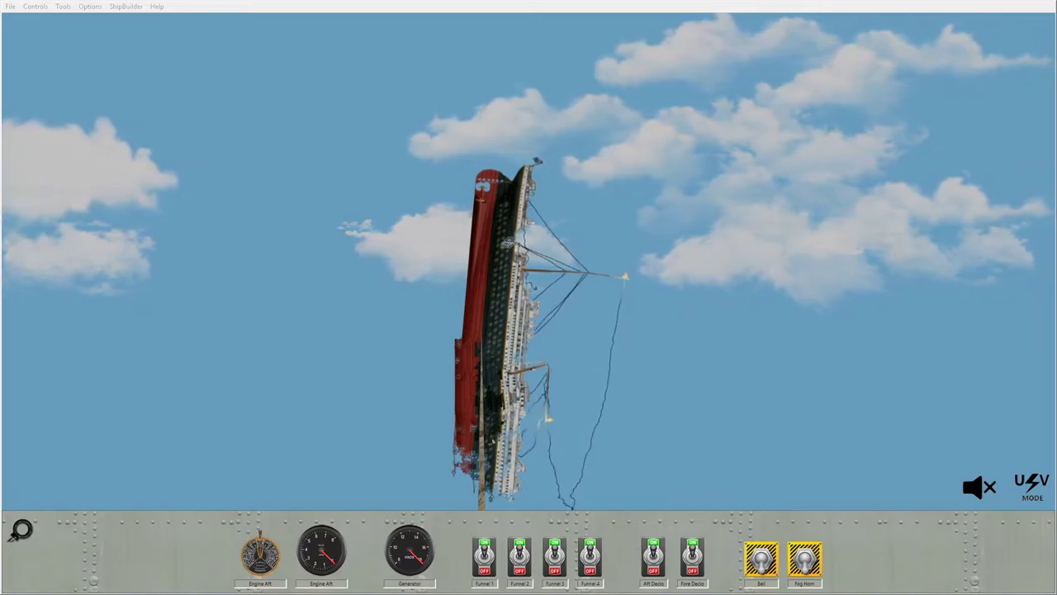
scroll(616, 347, down, 2)
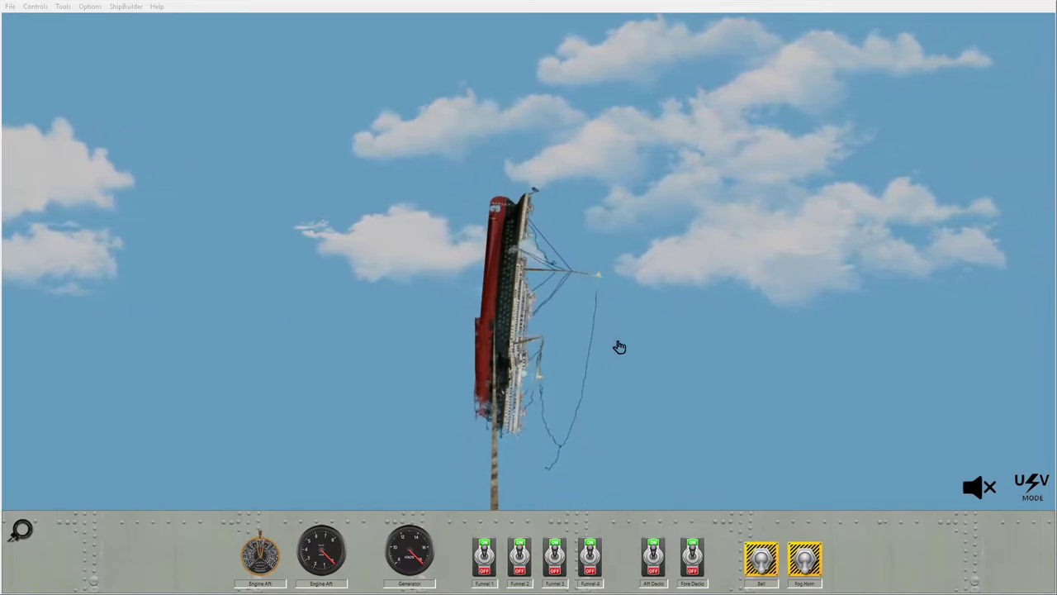
scroll(616, 347, down, 2)
scroll(594, 356, down, 1)
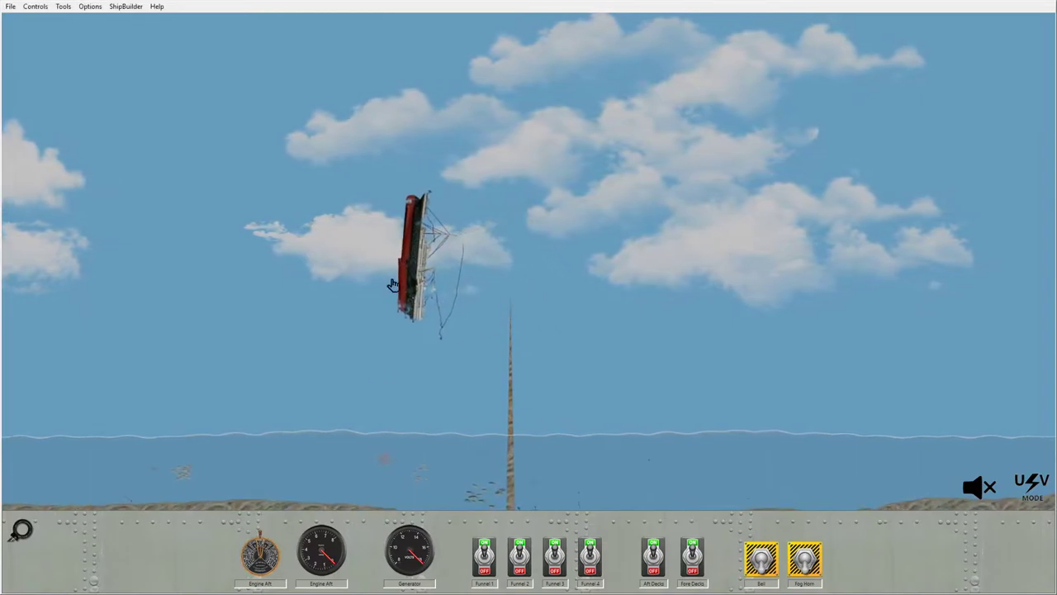
scroll(483, 402, up, 2)
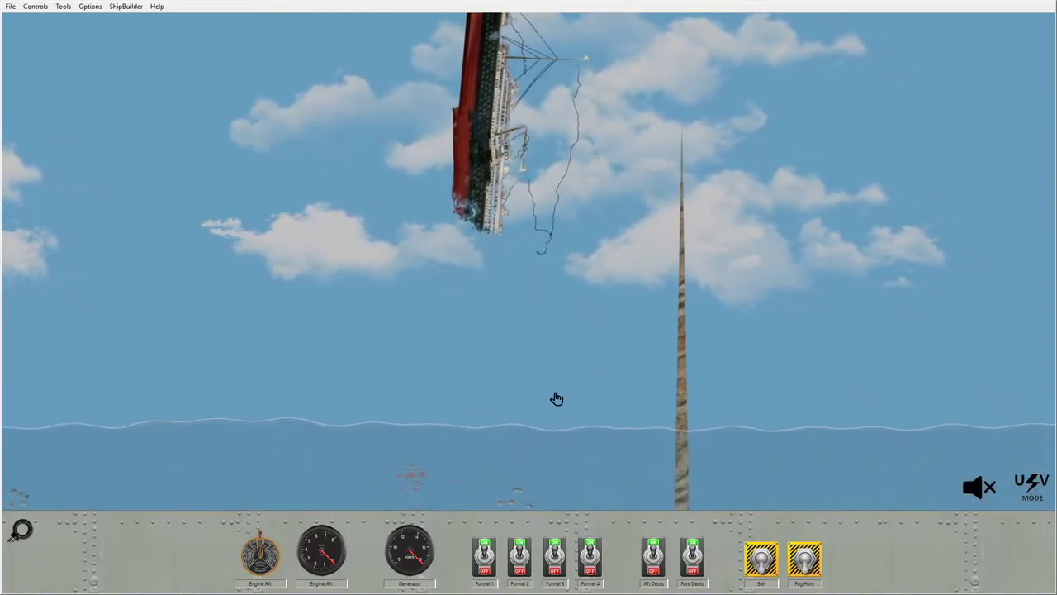
Step: Watch the wreck sink beside the spike, then reload a fresh Titanic
drag(557, 399, 574, 347)
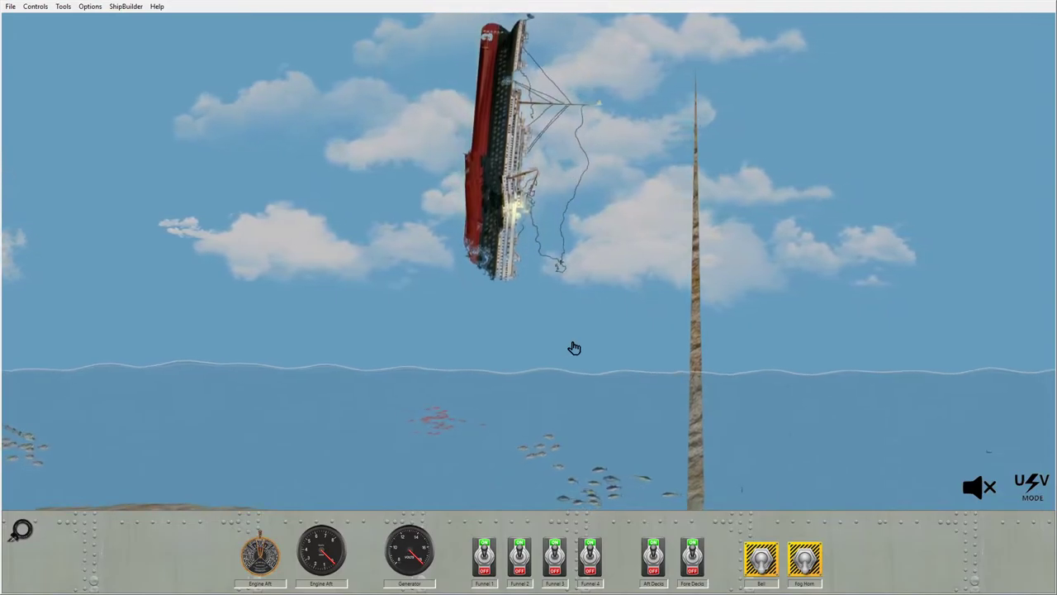
scroll(573, 309, up, 1)
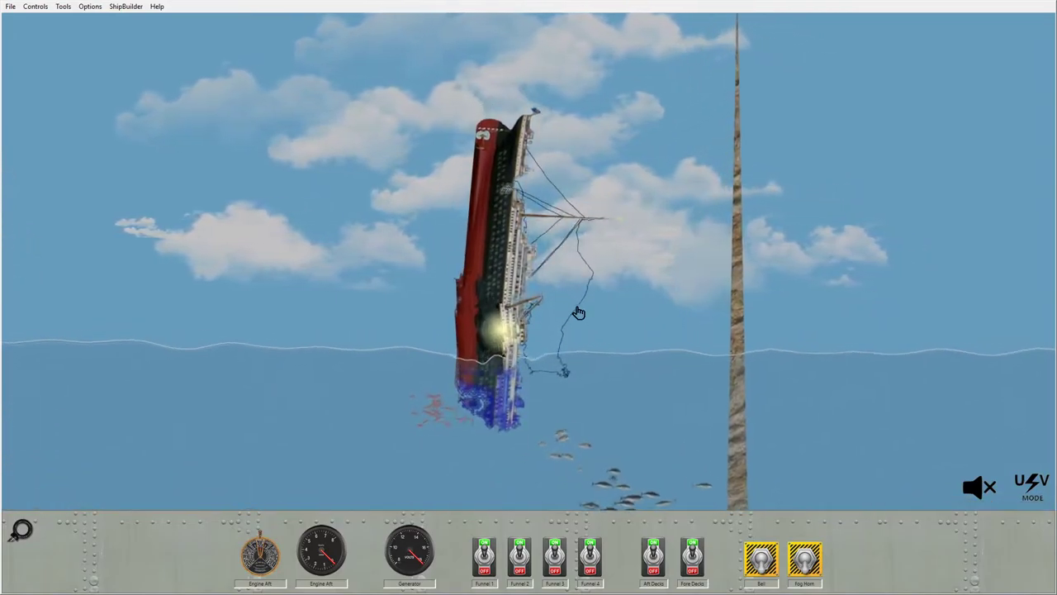
scroll(578, 286, up, 1)
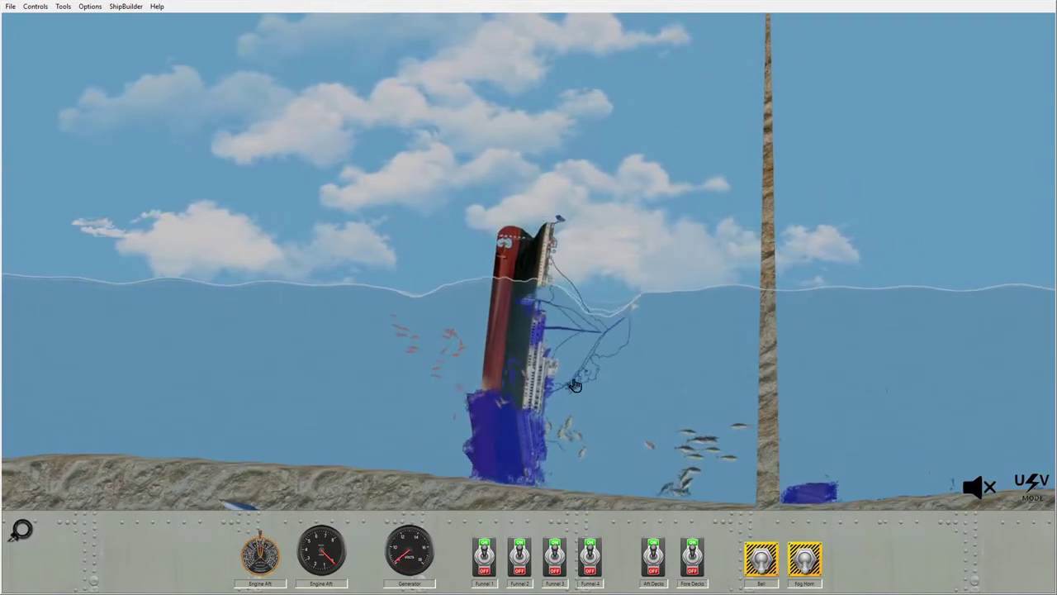
scroll(582, 368, up, 1)
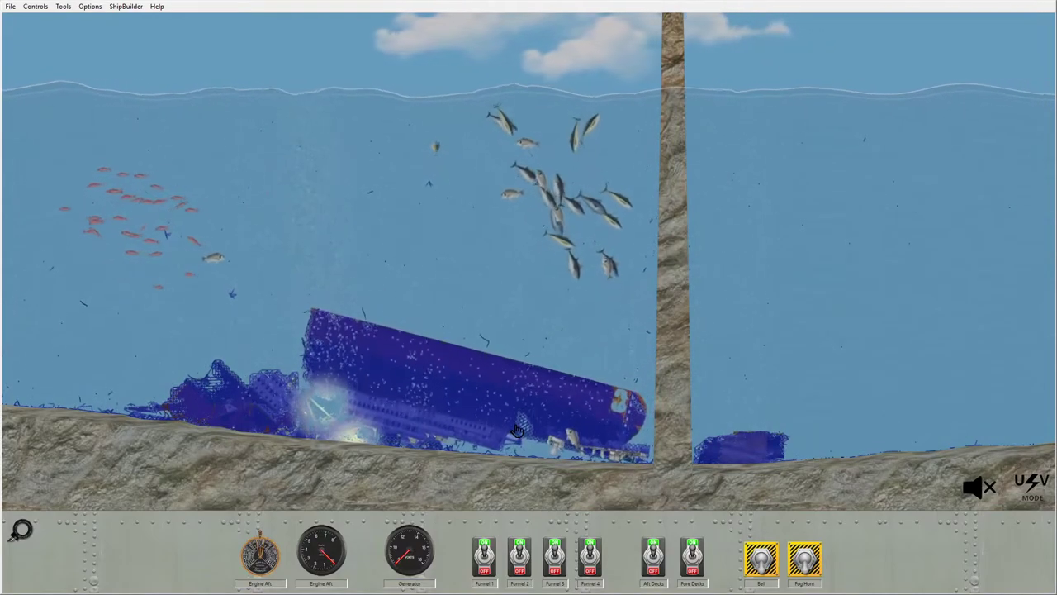
key(ctrl+r)
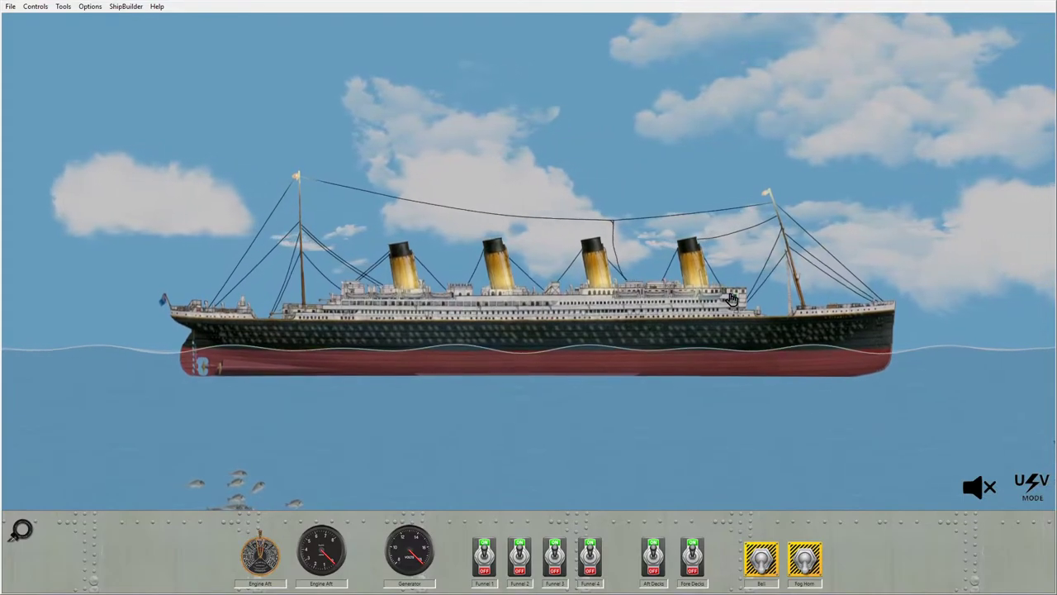
scroll(711, 302, down, 2)
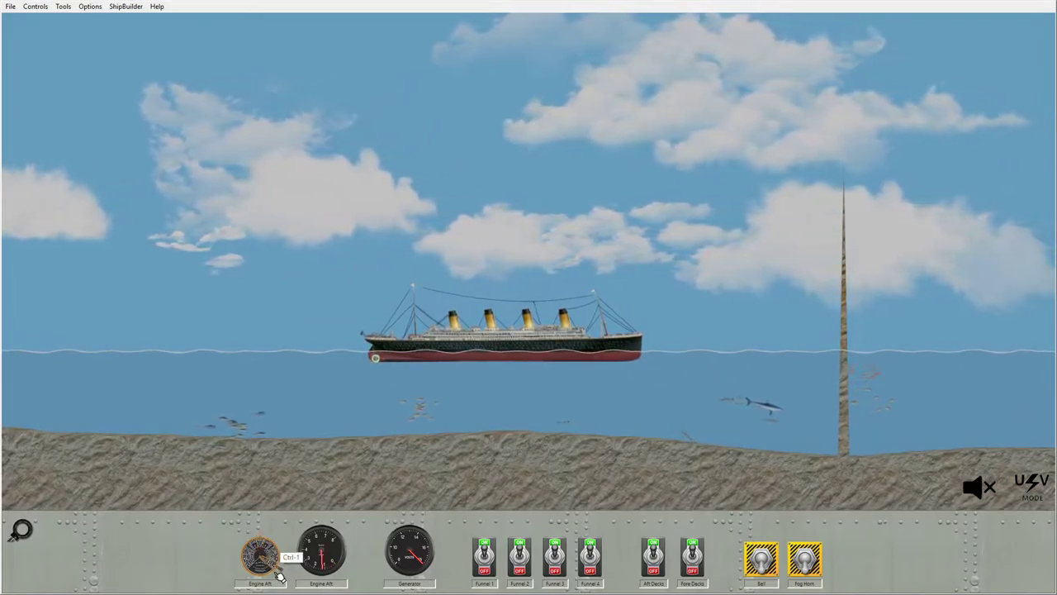
scroll(220, 538, up, 3)
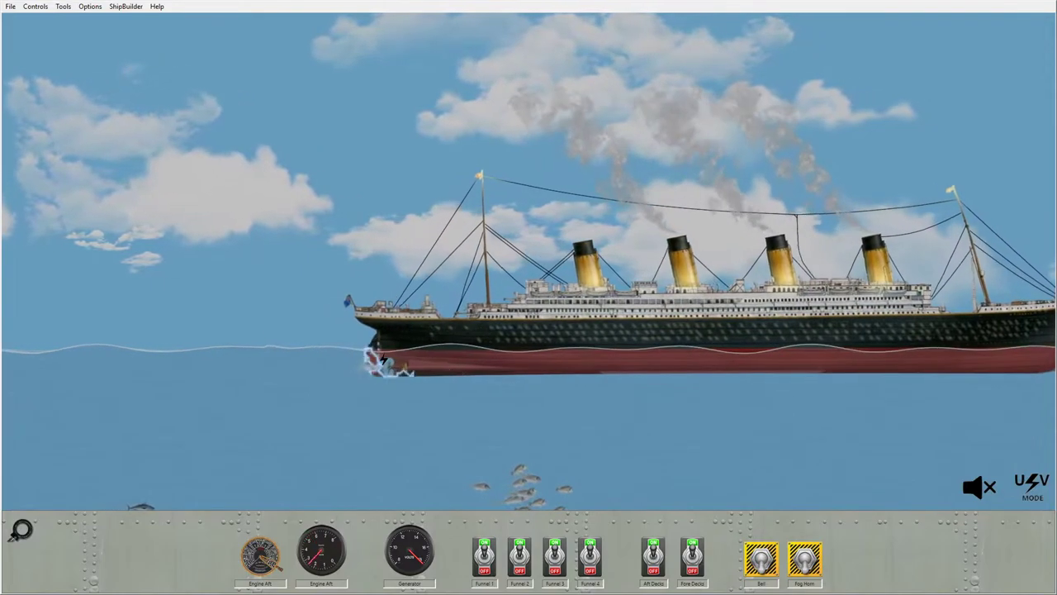
Step: Pan the view to follow the Titanic toward the tall rock spike
drag(689, 350, 634, 378)
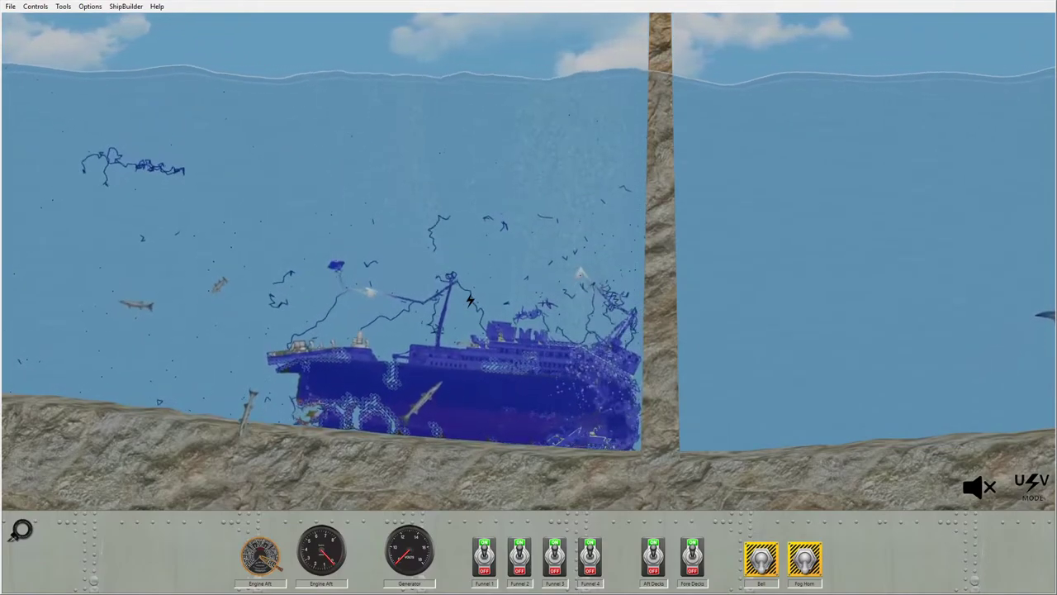
Step: Reload the Titanic, pan along the seabed cliff, and carve a deep trench through it
key(ctrl+r)
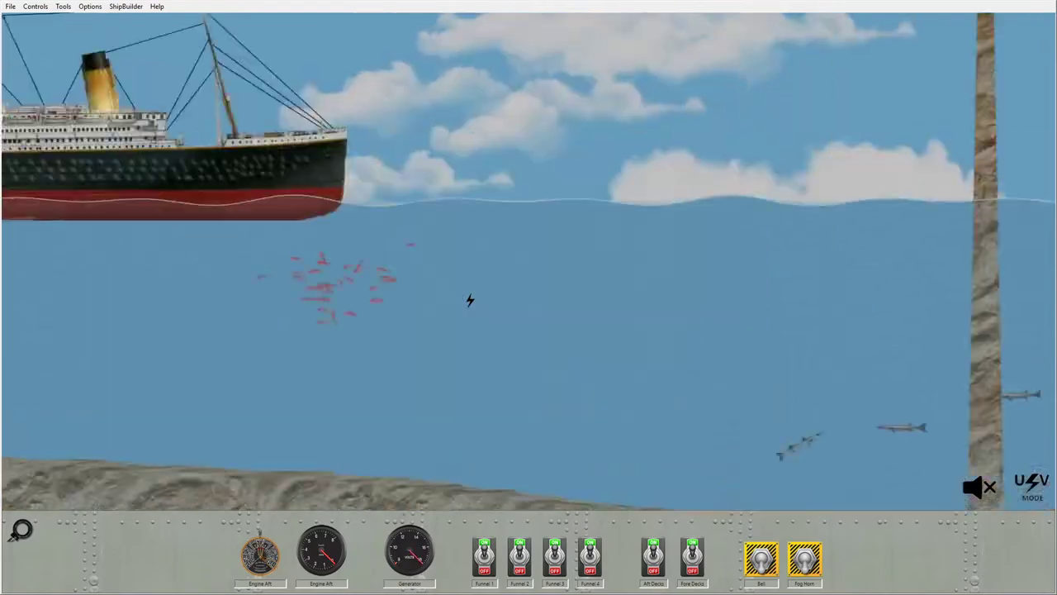
mouse_move(625, 367)
mouse_down()
mouse_move(710, 361)
mouse_move(793, 376)
mouse_up()
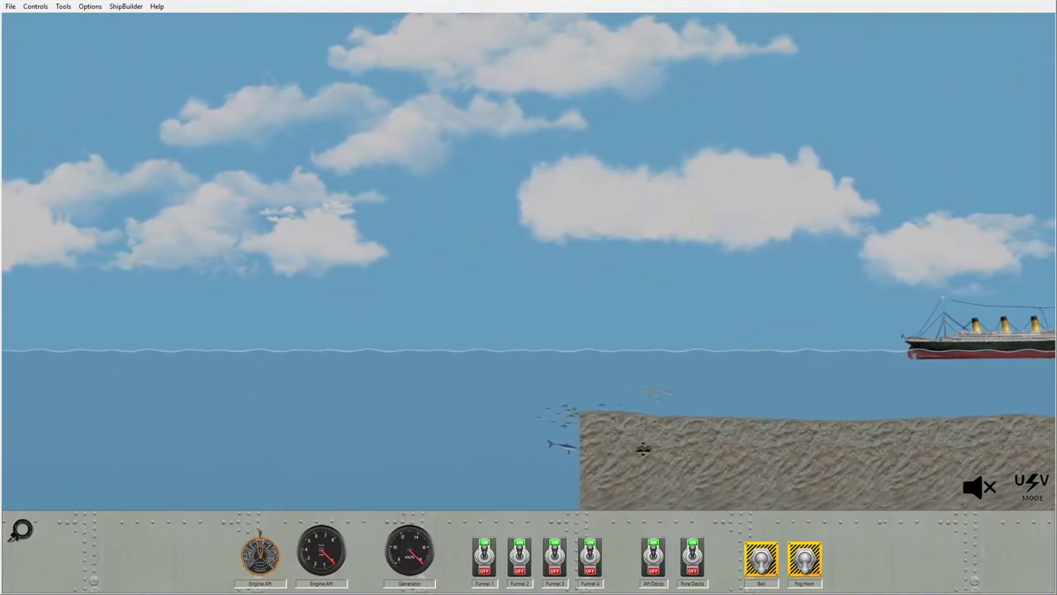
mouse_move(630, 443)
mouse_down()
mouse_move(819, 435)
mouse_move(469, 365)
mouse_up()
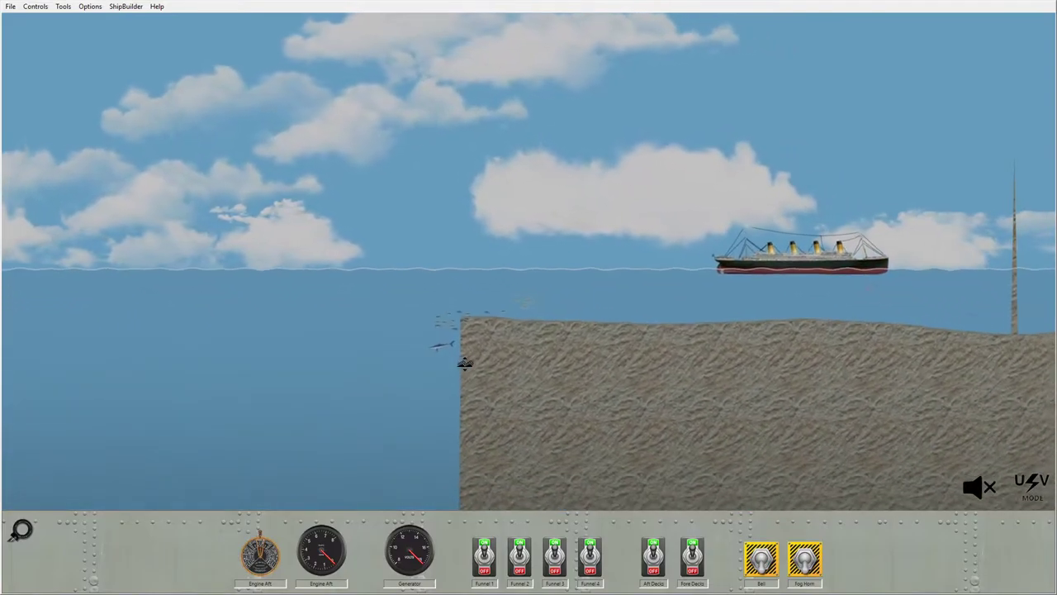
scroll(630, 378, down, 2)
scroll(727, 290, down, 2)
mouse_move(668, 260)
mouse_down()
mouse_move(660, 441)
mouse_move(542, 488)
mouse_move(442, 488)
mouse_up()
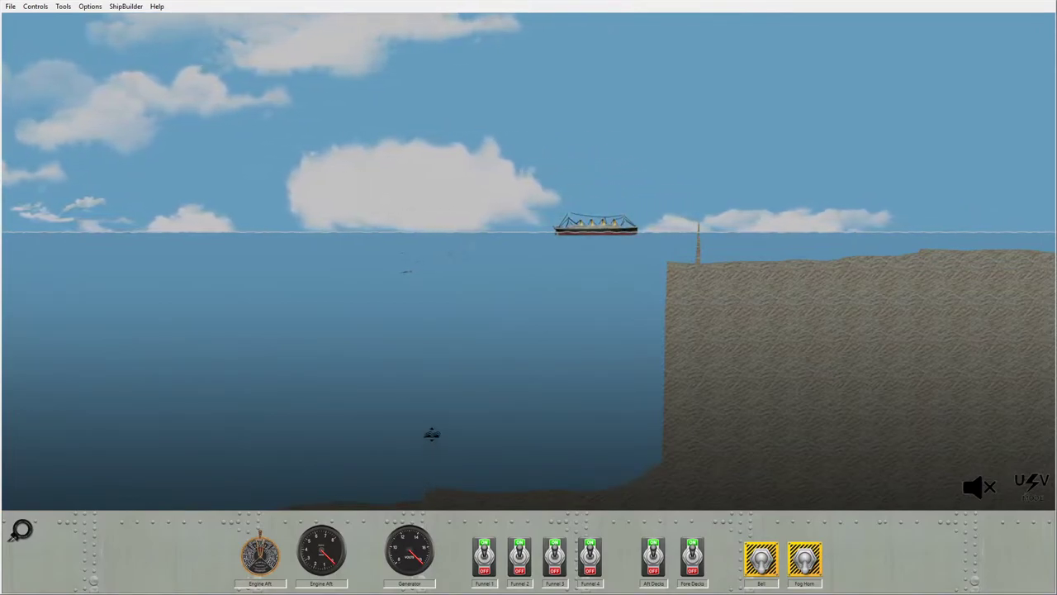
scroll(432, 434, up, 3)
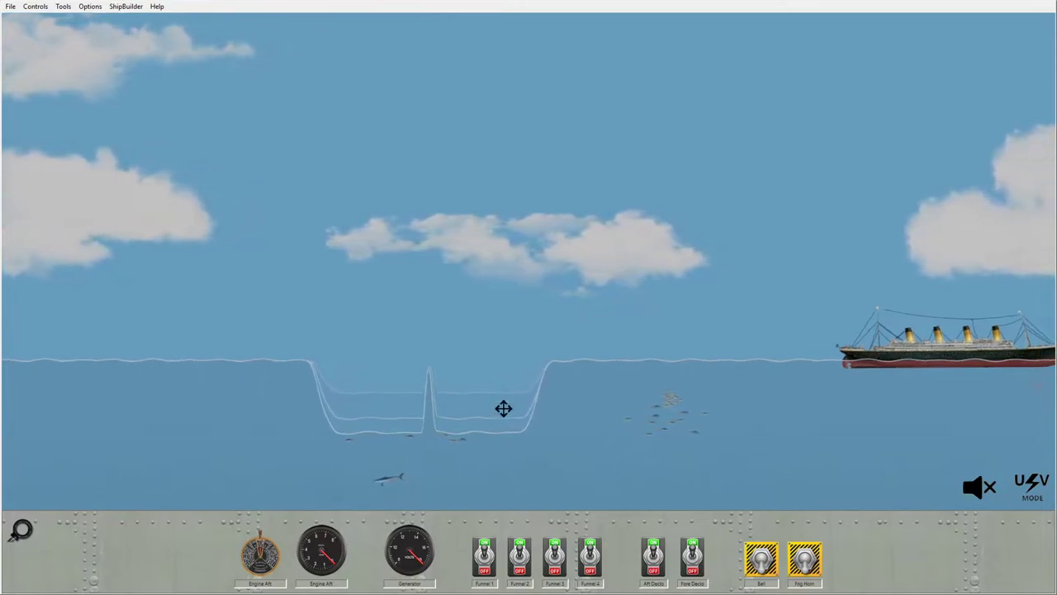
scroll(488, 380, up, 3)
Step: Shift the water trough toward the Titanic, then pan up to the surface
drag(438, 215, 446, 221)
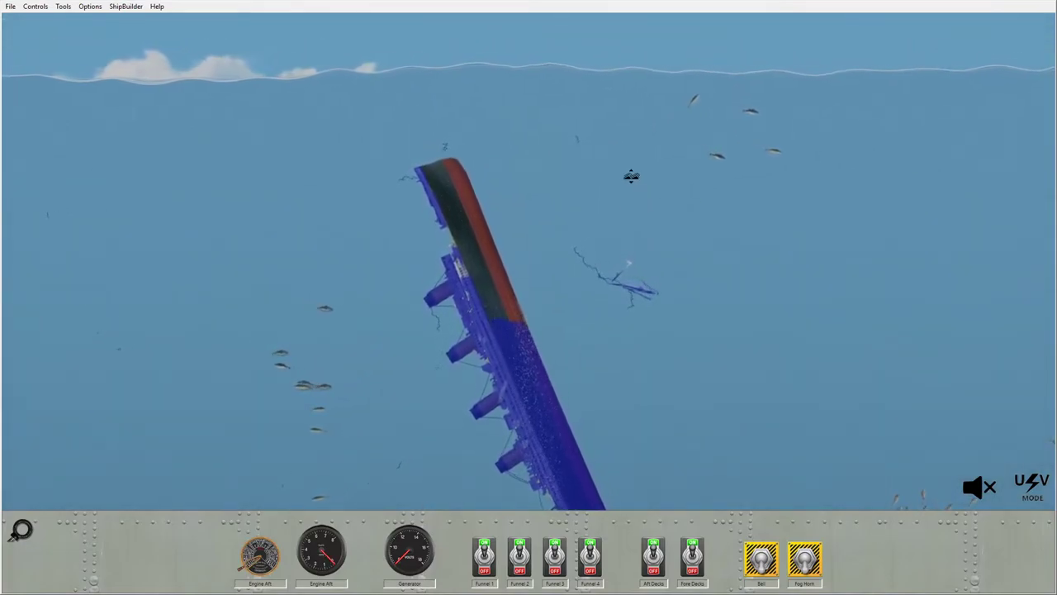
mouse_move(631, 176)
mouse_down()
mouse_move(600, 111)
mouse_move(598, 297)
mouse_up()
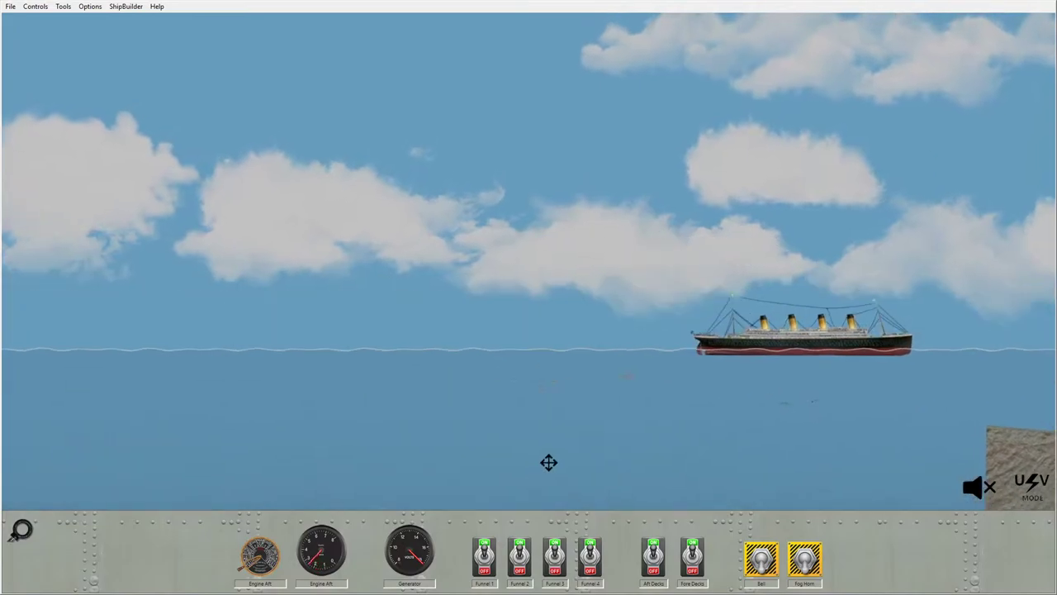
Step: Raise a water column, then sweep a huge wave under the Titanic
click(168, 438)
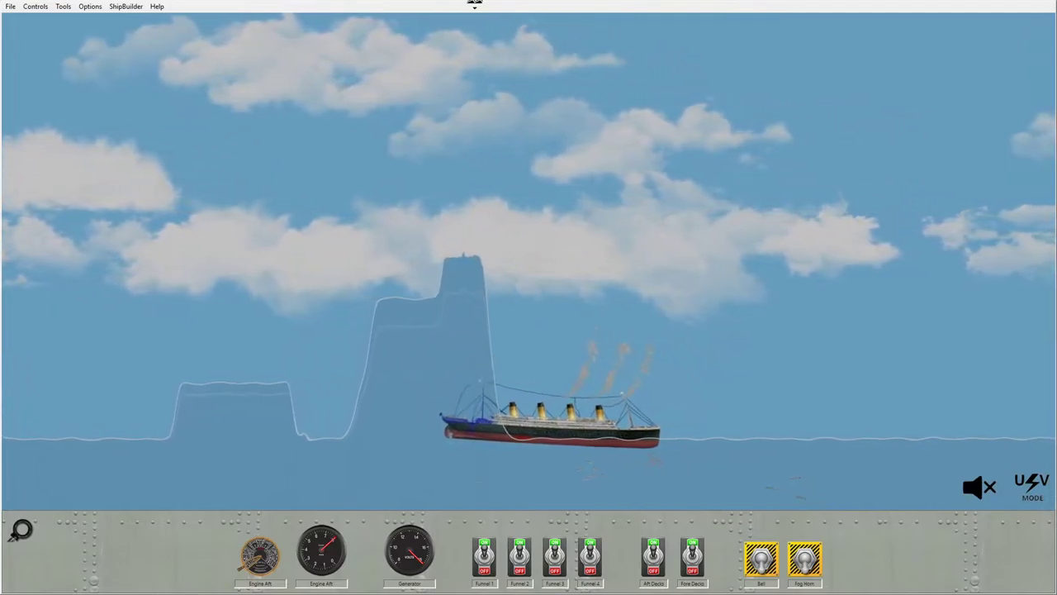
mouse_move(457, 168)
mouse_down()
mouse_move(589, 455)
mouse_move(604, 413)
mouse_move(479, 402)
mouse_move(573, 448)
mouse_move(561, 429)
mouse_up()
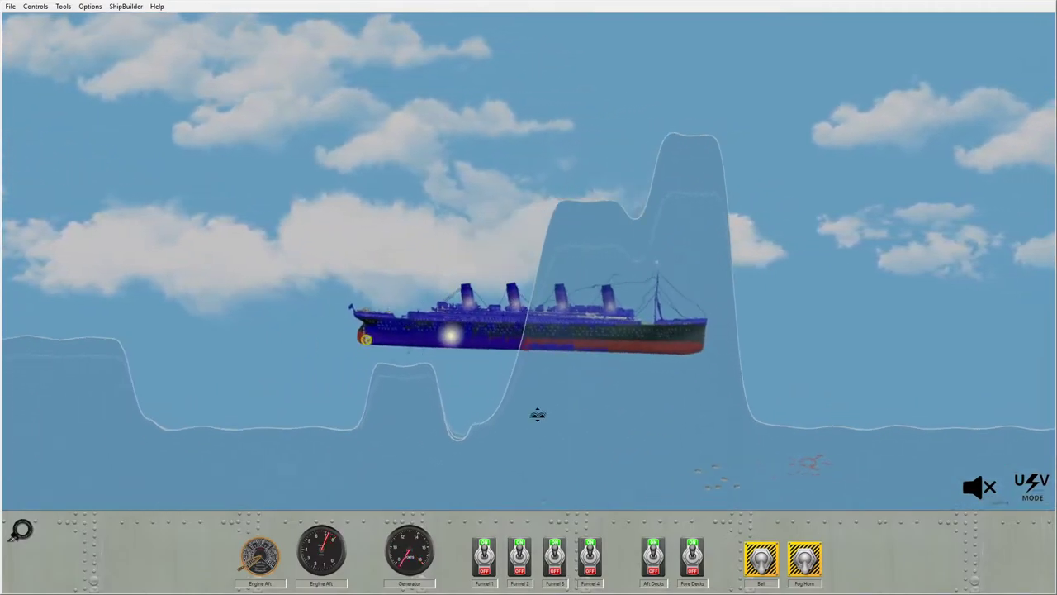
scroll(532, 427, up, 3)
scroll(531, 498, up, 3)
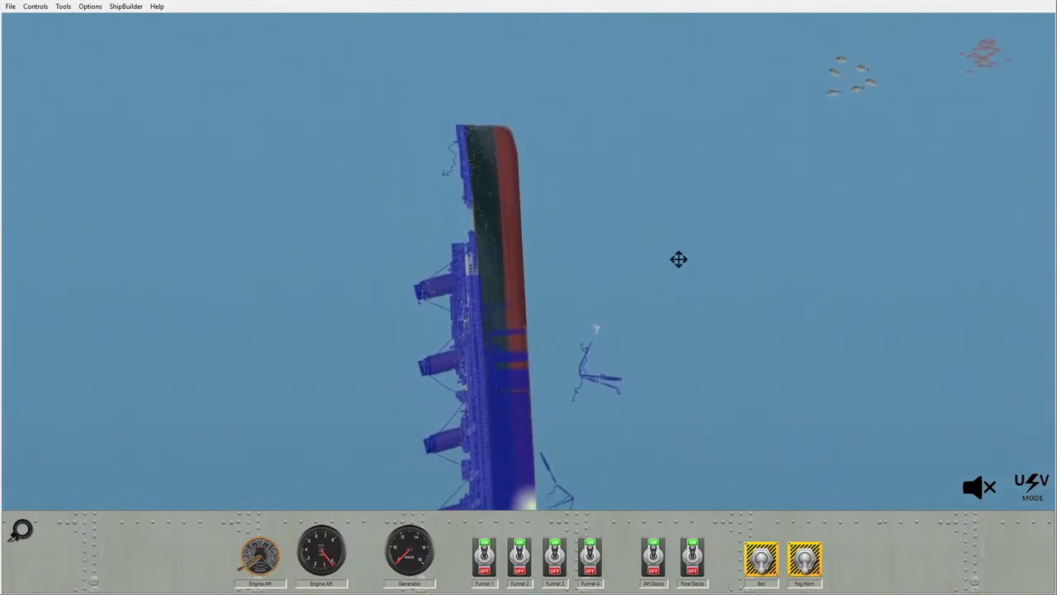
Step: Follow the sinking wreck below the surface, then reload a fresh intact Titanic
drag(678, 262, 668, 385)
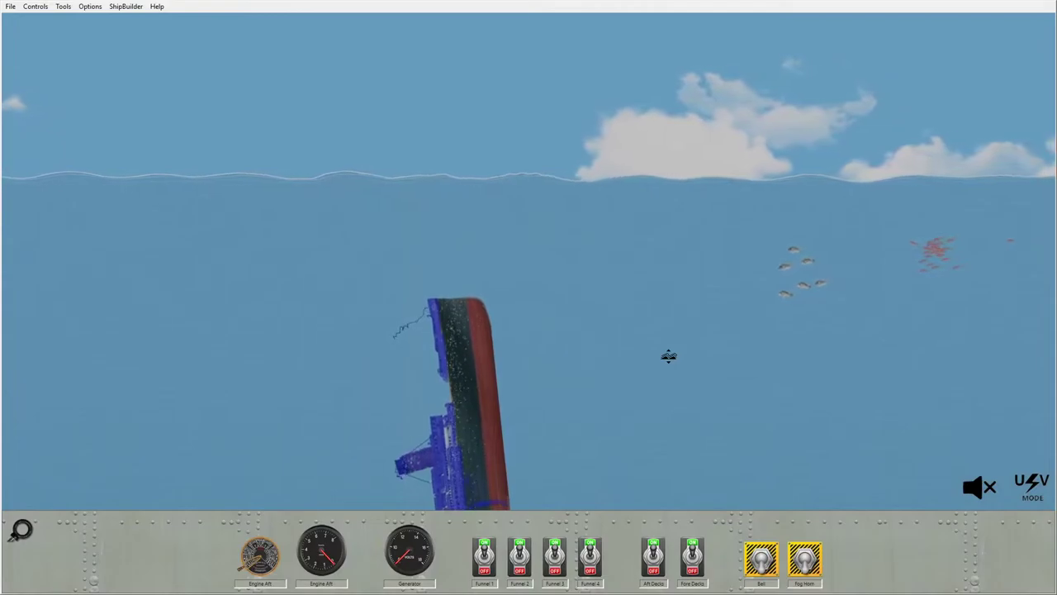
mouse_move(563, 366)
mouse_down()
mouse_move(618, 381)
mouse_move(627, 405)
mouse_up()
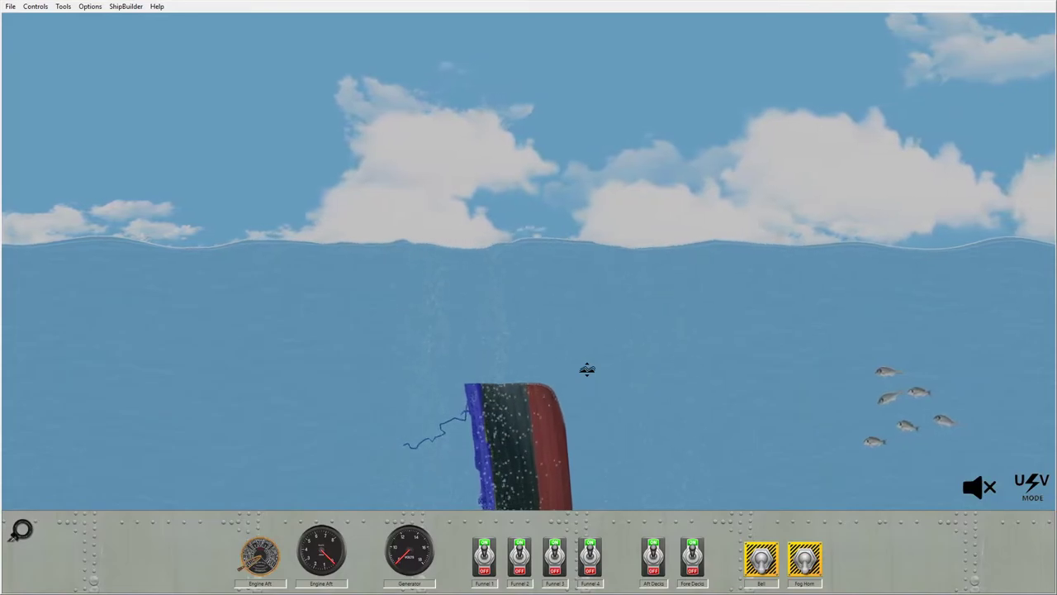
mouse_move(570, 316)
mouse_down()
mouse_move(561, 239)
mouse_move(574, 185)
mouse_up()
drag(584, 251, 625, 317)
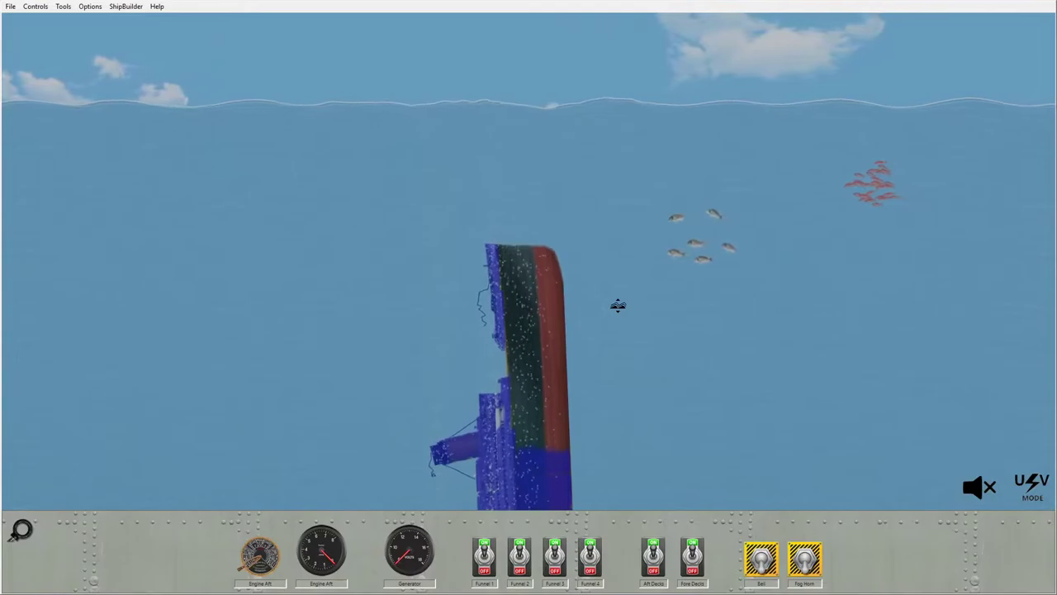
key(ctrl+r)
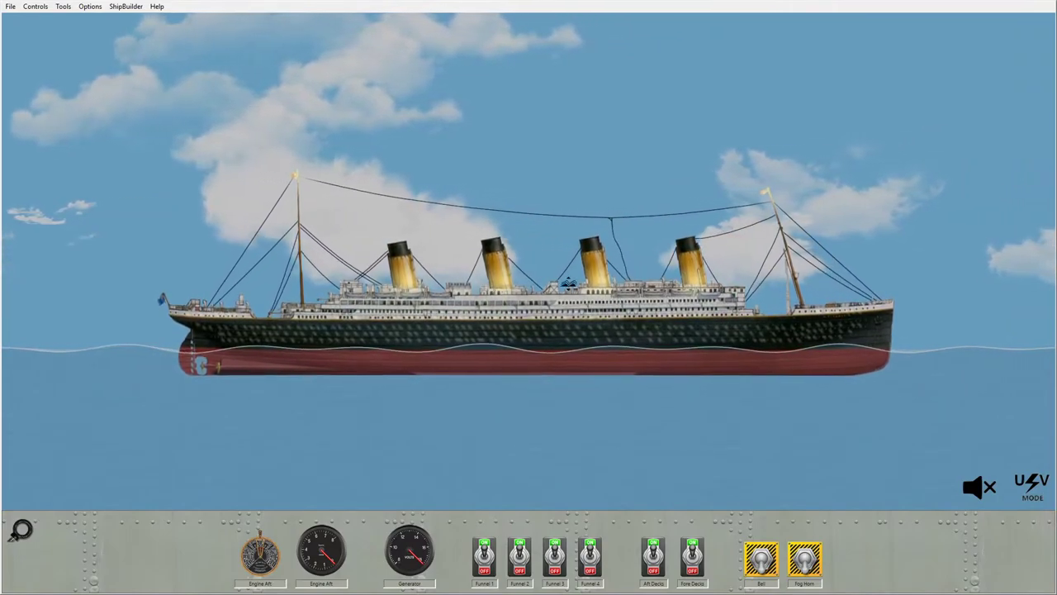
Step: Pan toward the spike and raise two towering water columns with the Wave Maker
drag(617, 306, 316, 278)
scroll(706, 397, down, 3)
scroll(696, 401, down, 2)
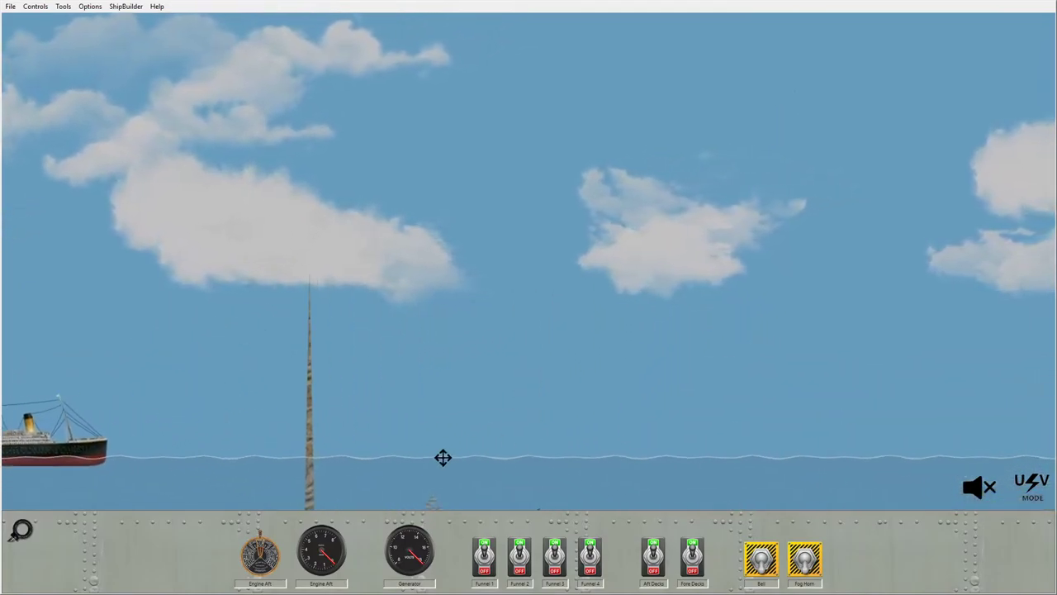
drag(509, 467, 520, 4)
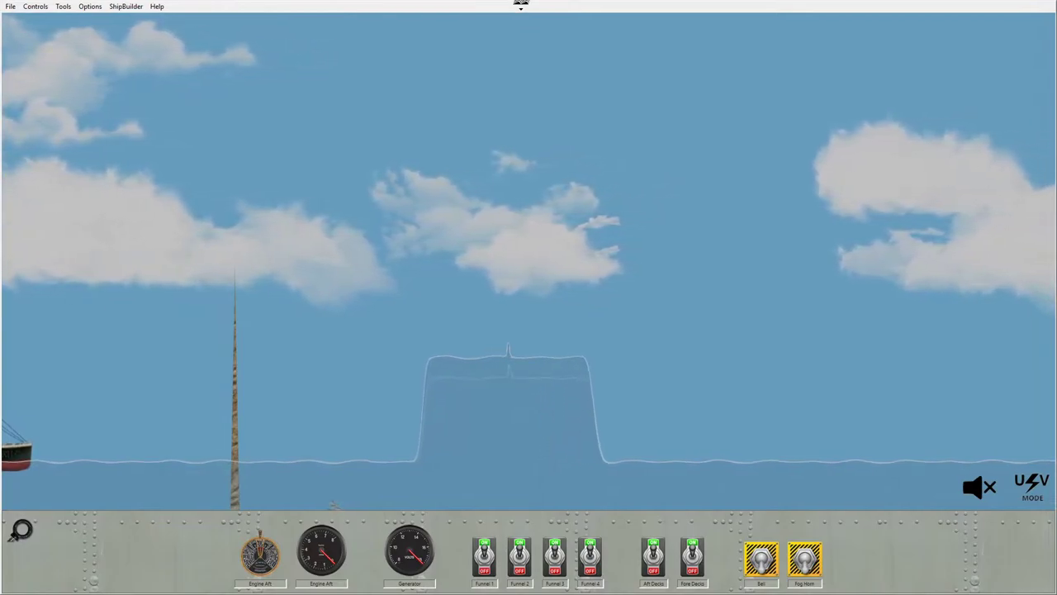
drag(724, 389, 710, 3)
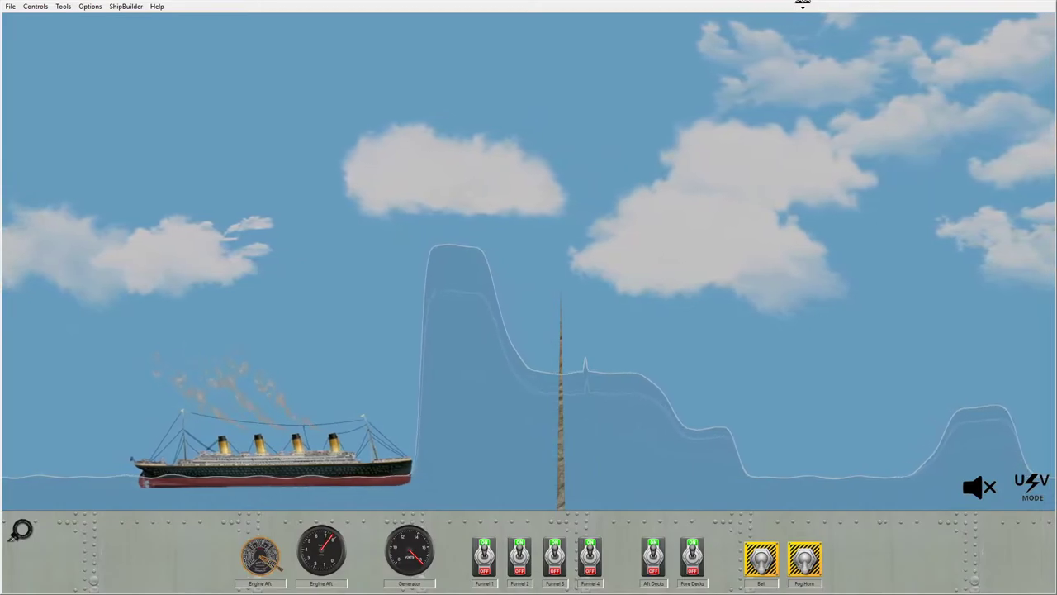
scroll(609, 446, up, 3)
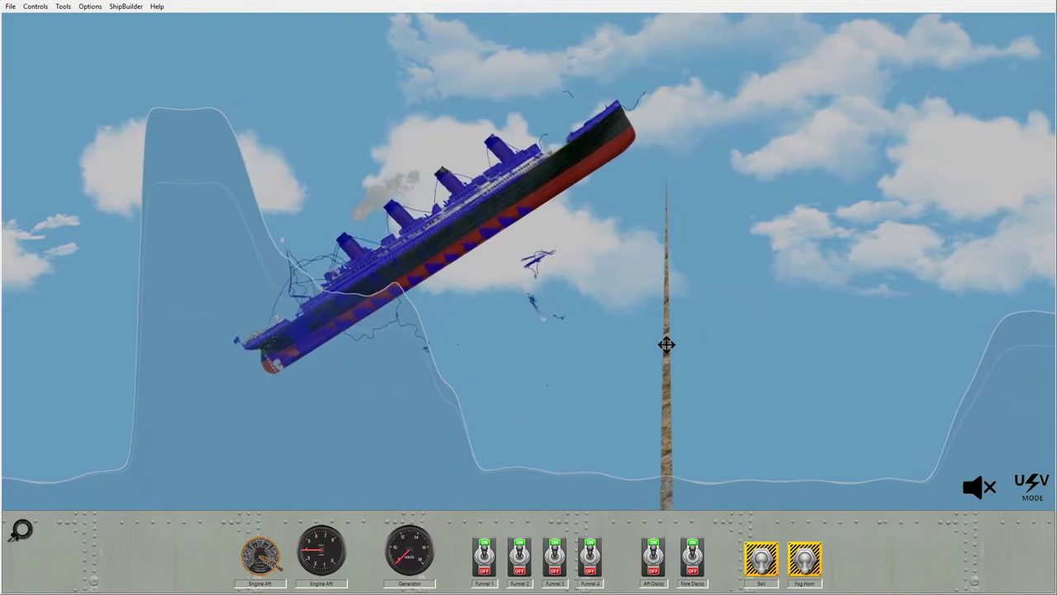
Step: Pan after the wave-tossed Titanic as it lands impaled on the tall spike
drag(663, 344, 583, 358)
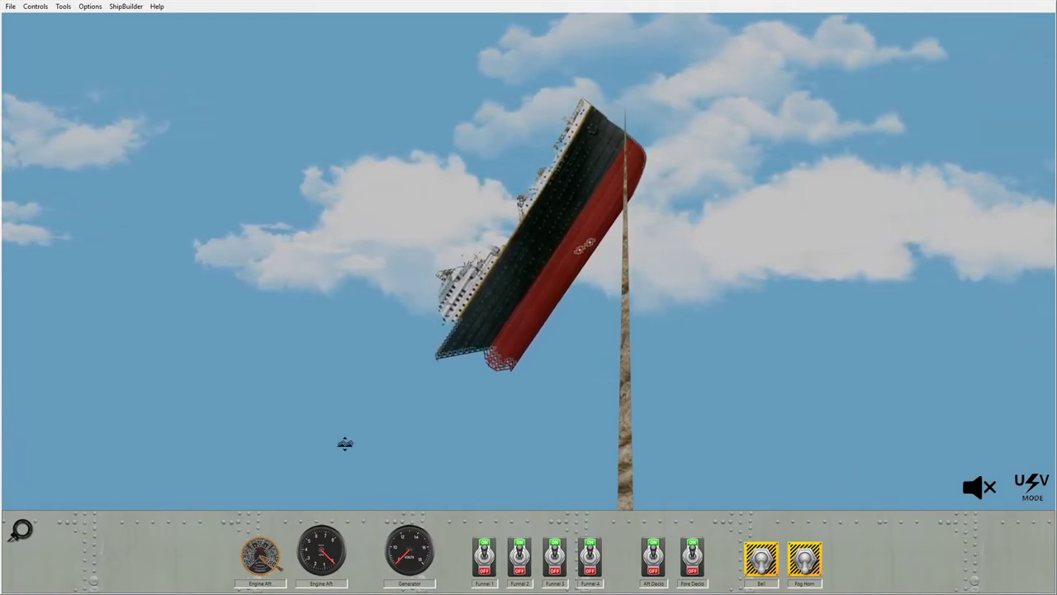
scroll(670, 406, down, 3)
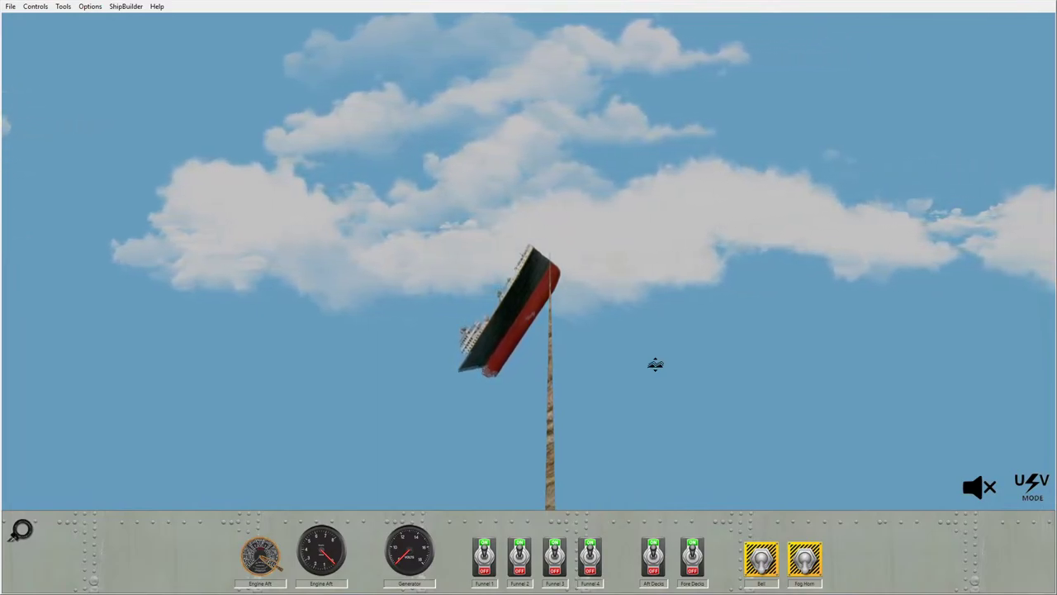
Step: Summon a barrage of lightning bolts onto the impaled Titanic from the game options
key(alt+o)
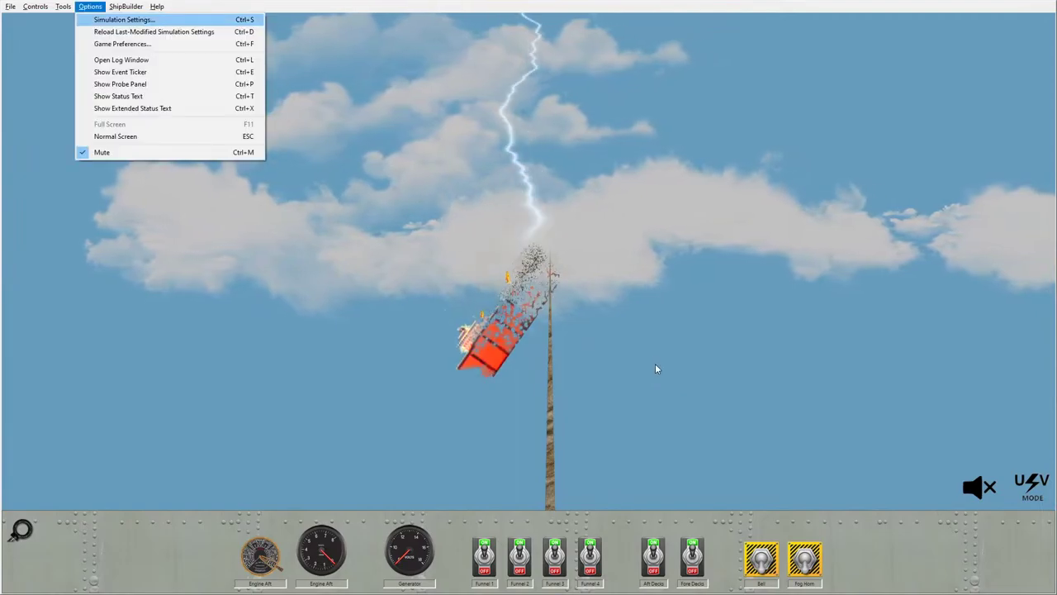
key(Escape)
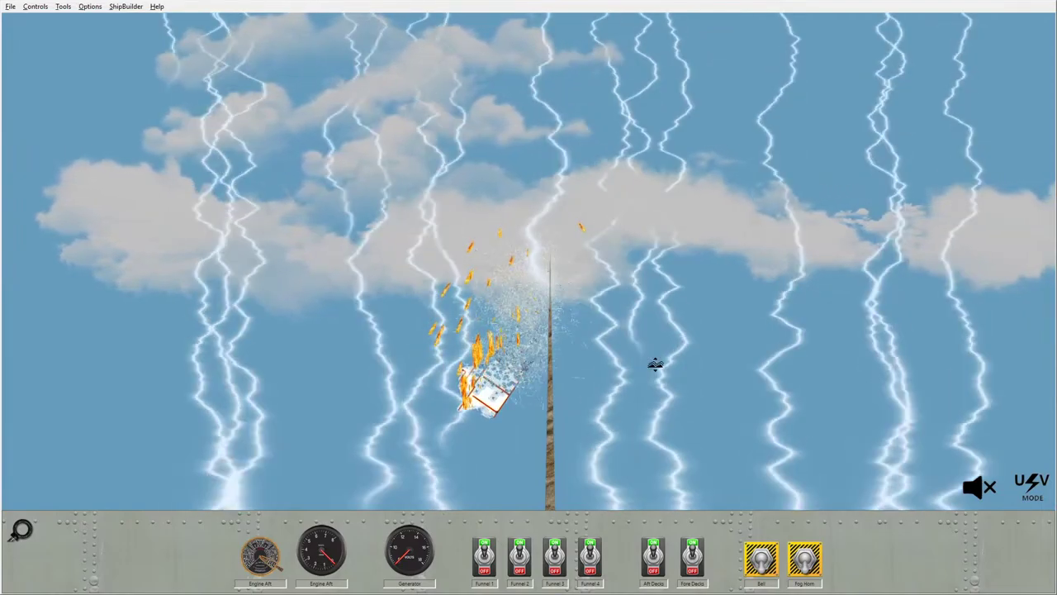